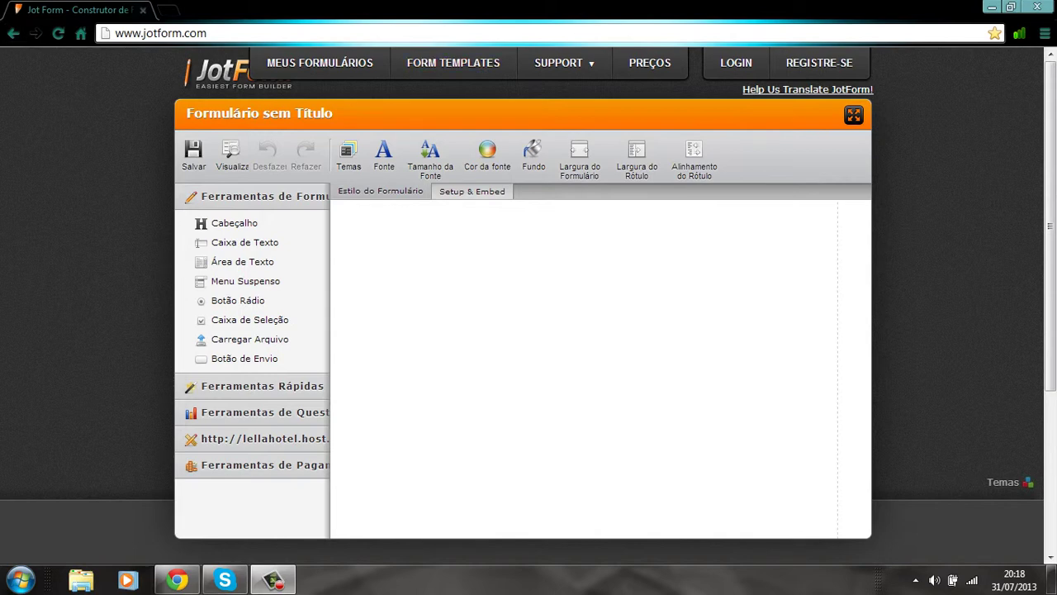
{"action": "key", "text": "alt+Tab"}
{"action": "left_click", "coordinate": [207, 33]}
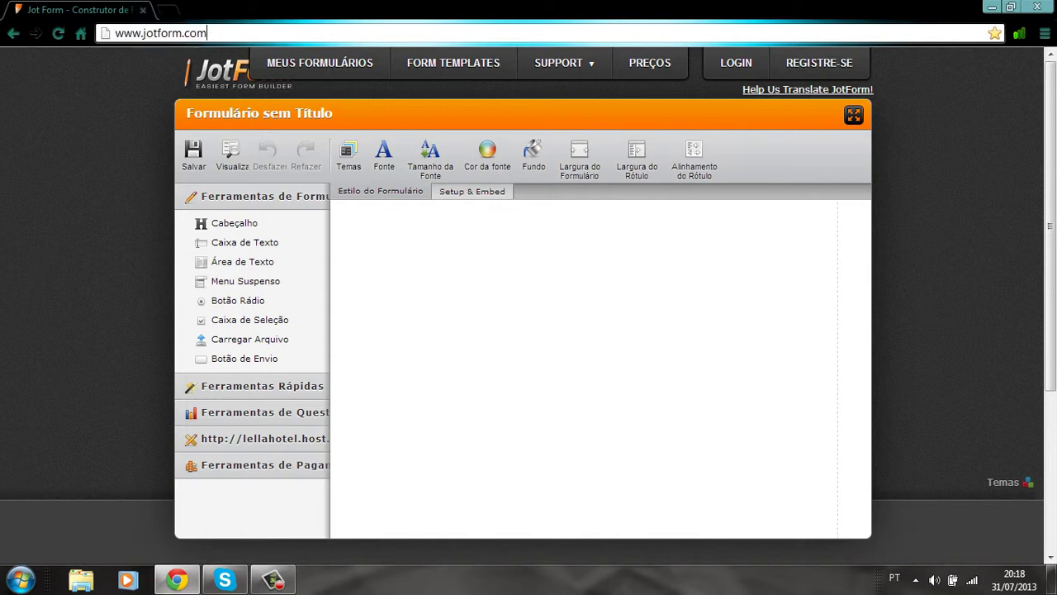
{"action": "left_click_drag", "start_coordinate": [206, 33], "coordinate": [115, 33]}
{"action": "left_click", "coordinate": [206, 33]}
{"action": "left_click", "coordinate": [818, 62]}
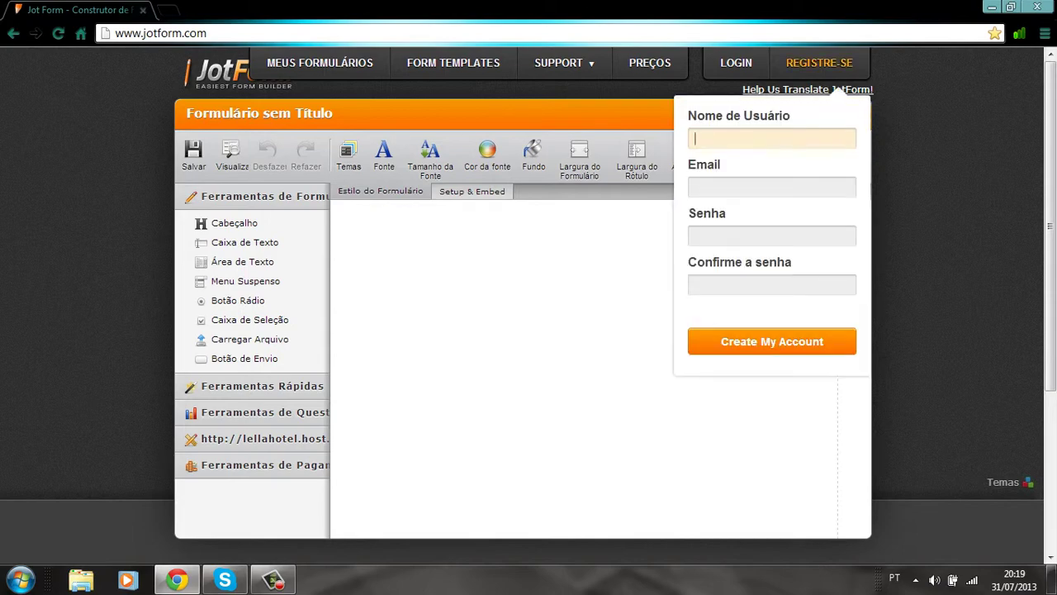
{"action": "left_click", "coordinate": [695, 187]}
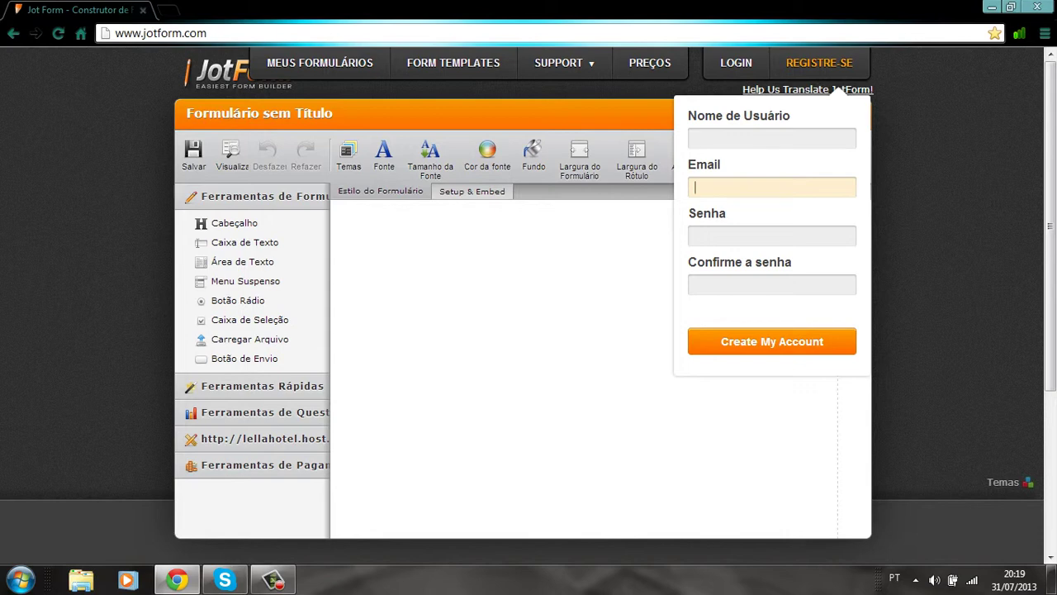
Open the login form and enter the account's username.
{"action": "left_click", "coordinate": [736, 63]}
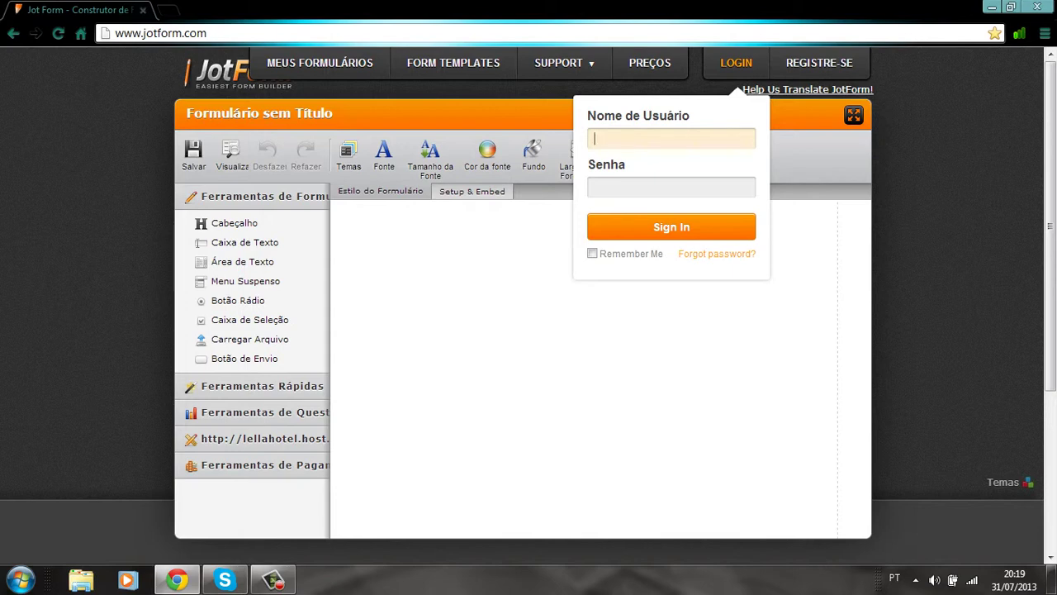
{"action": "type", "text": "MistersWolfer"}
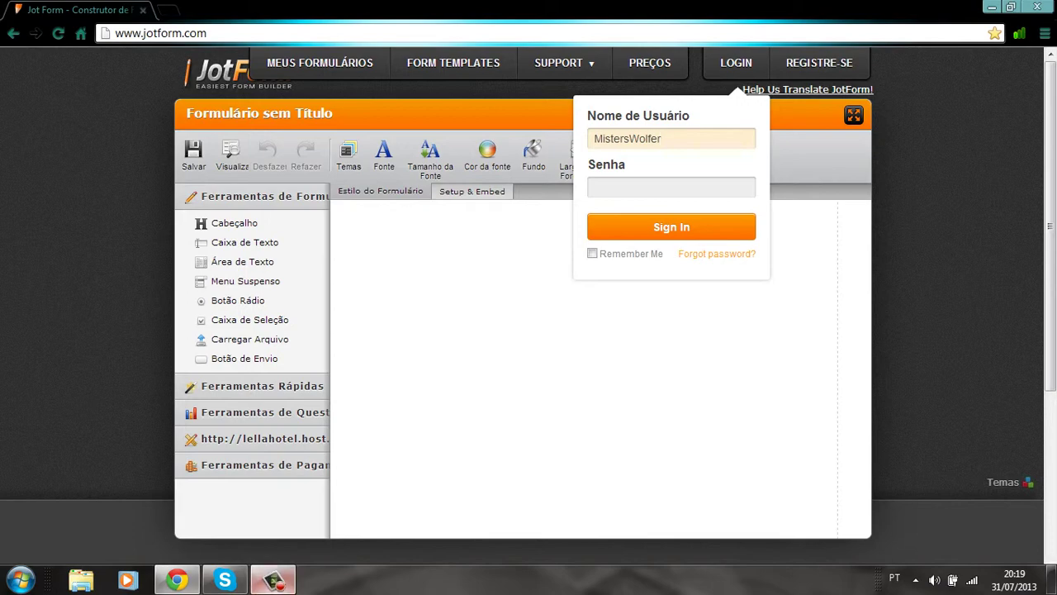
{"action": "left_click", "coordinate": [273, 579]}
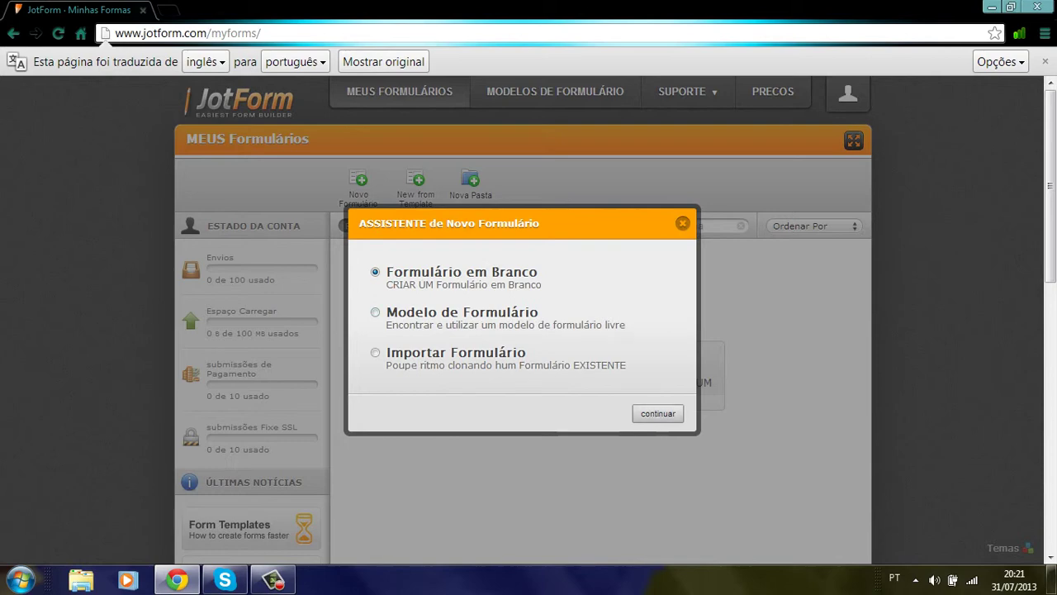
Create a new form from the Formulário em Branco option and add a Cabeçalho heading to it.
{"action": "key", "text": "Return"}
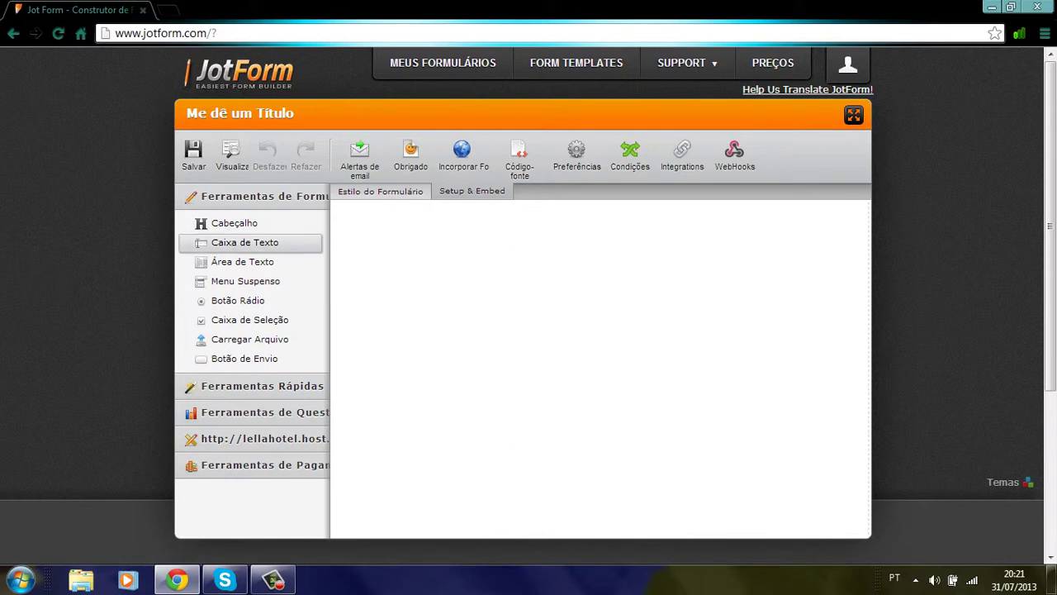
{"action": "left_click_drag", "start_coordinate": [234, 222], "coordinate": [364, 224]}
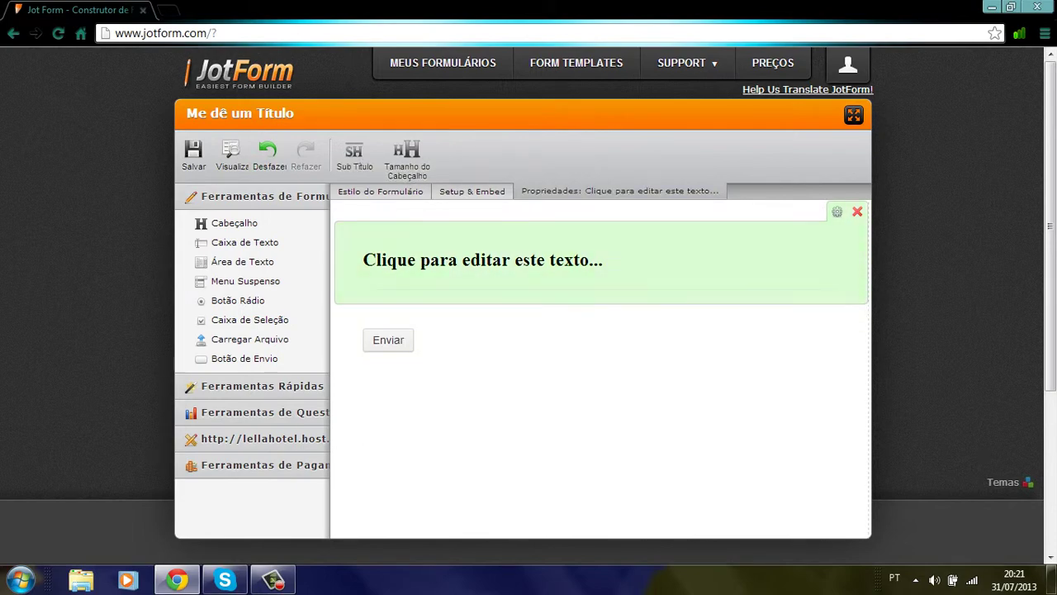
Replace the heading's placeholder text with "Tutorial - Como criar um formulario (JotForm)".
{"action": "left_click", "coordinate": [482, 259]}
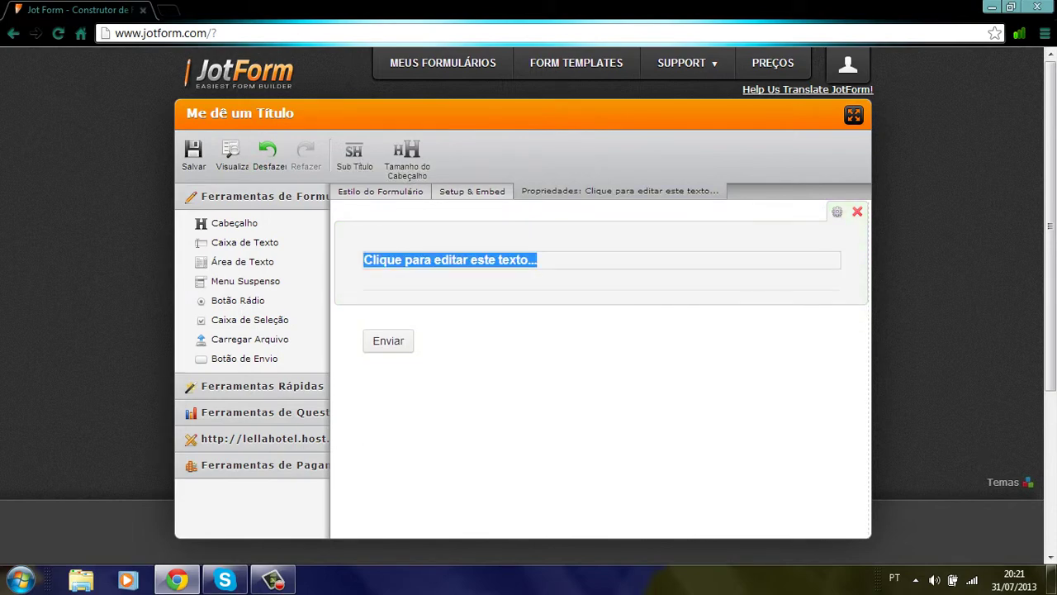
{"action": "key", "text": "BackSpace"}
{"action": "type", "text": "Youtu"}
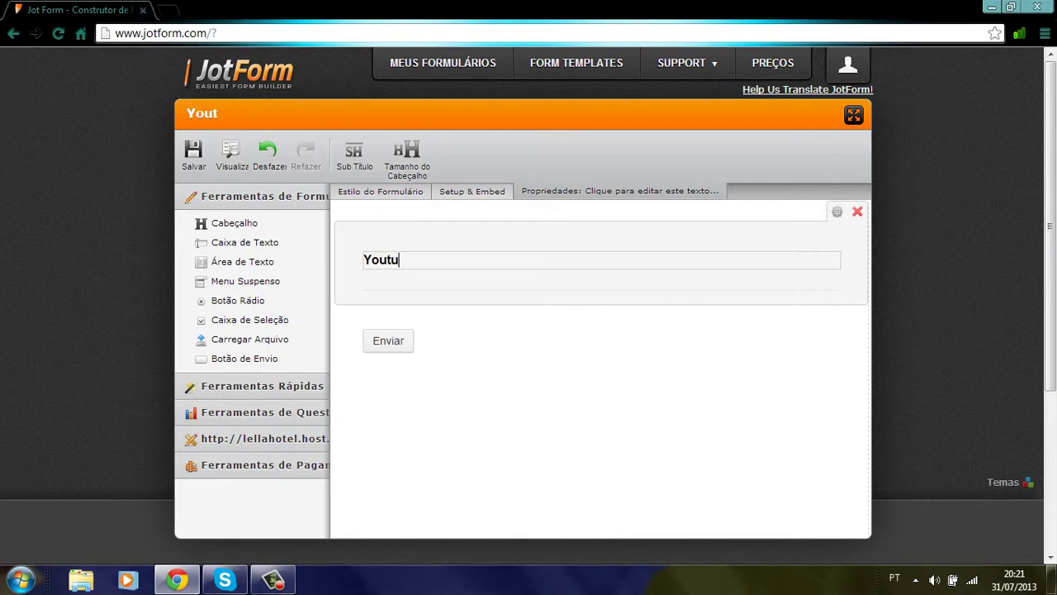
{"action": "type", "text": "b"}
{"action": "key", "text": "BackSpace"}
{"action": "key", "text": "BackSpace"}
{"action": "key", "text": "BackSpace"}
{"action": "key", "text": "BackSpace"}
{"action": "key", "text": "BackSpace"}
{"action": "key", "text": "BackSpace"}
{"action": "type", "text": "Tutorial "}
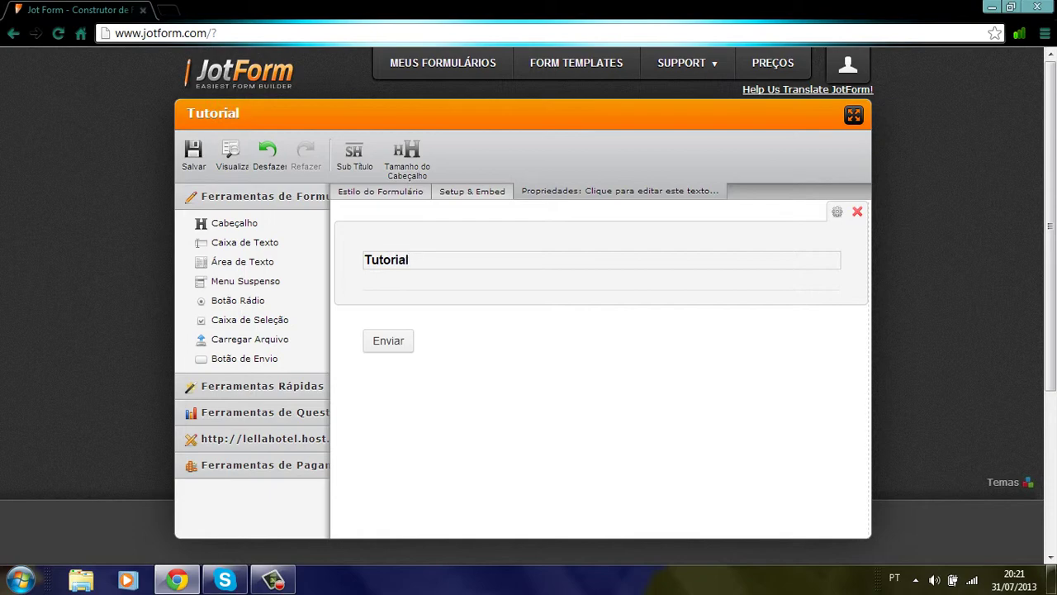
{"action": "type", "text": "- ("}
{"action": "key", "text": "BackSpace"}
{"action": "type", "text": "Como cr"}
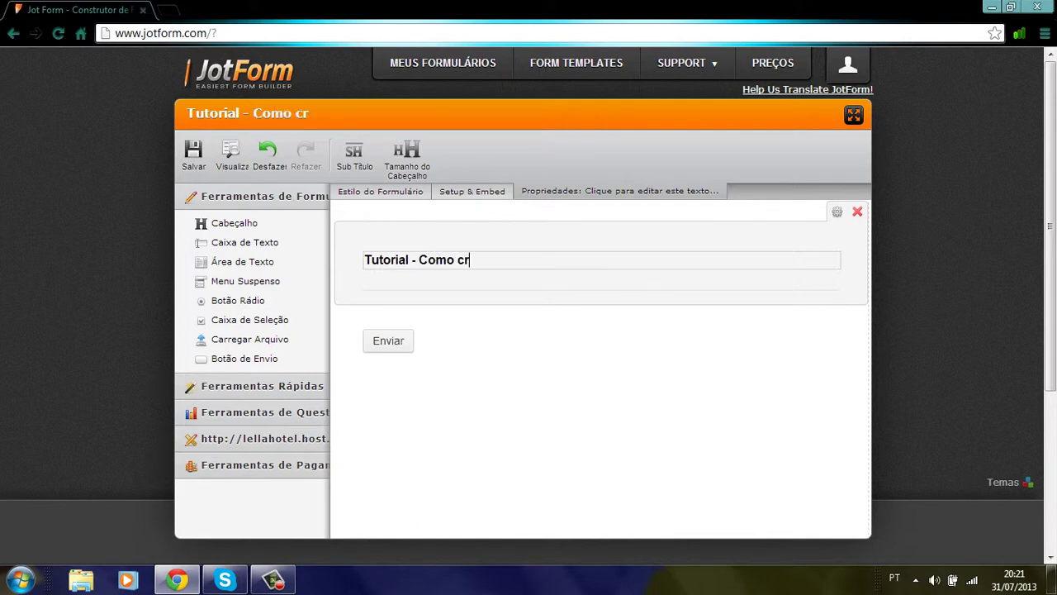
{"action": "type", "text": "iar um fo"}
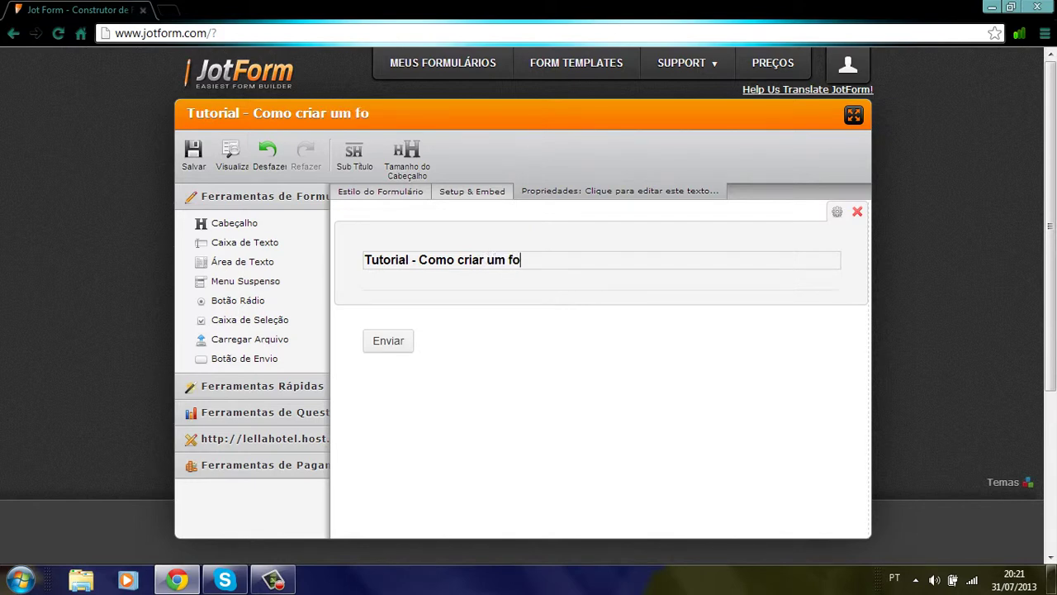
{"action": "type", "text": "rmulario ("}
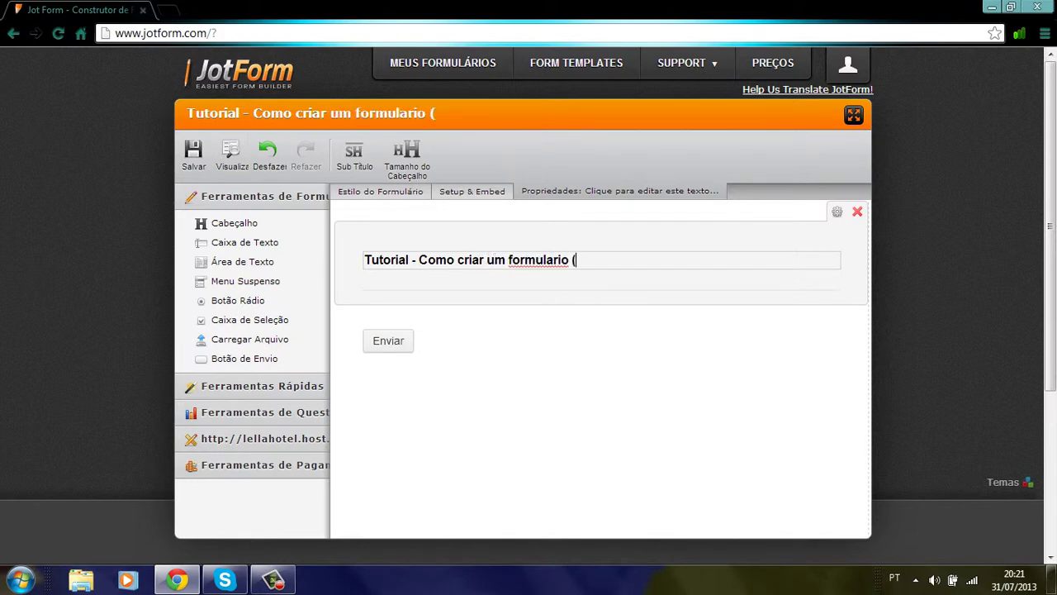
{"action": "type", "text": "JotForm"}
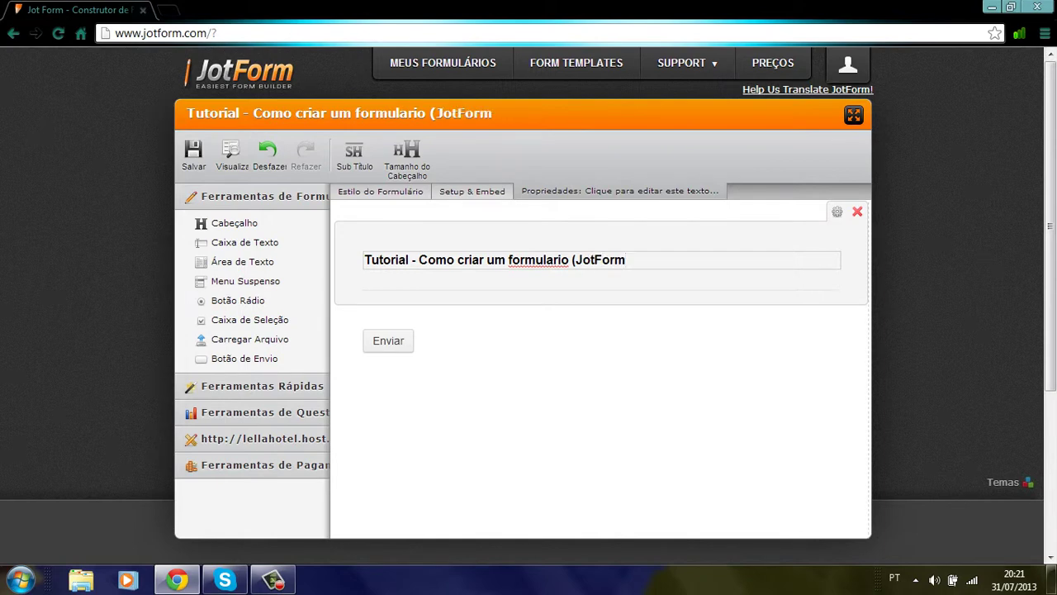
{"action": "type", "text": ")"}
Shorten the word "formulario" in the heading to "form." so it reads "Tutorial - Como criar um form. (JotForm)".
{"action": "right_click", "coordinate": [547, 261]}
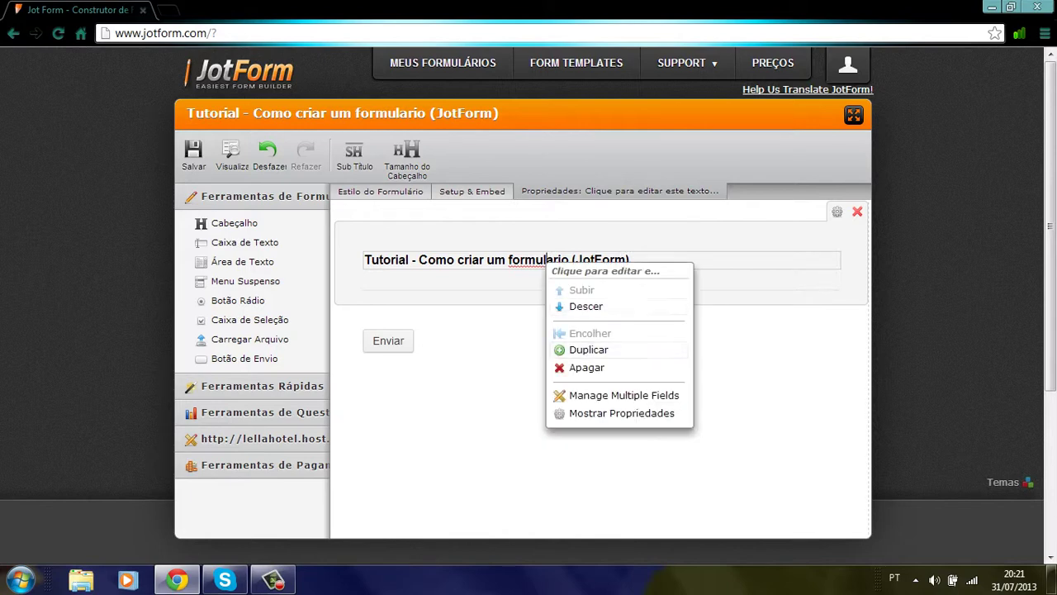
{"action": "right_click", "coordinate": [537, 261]}
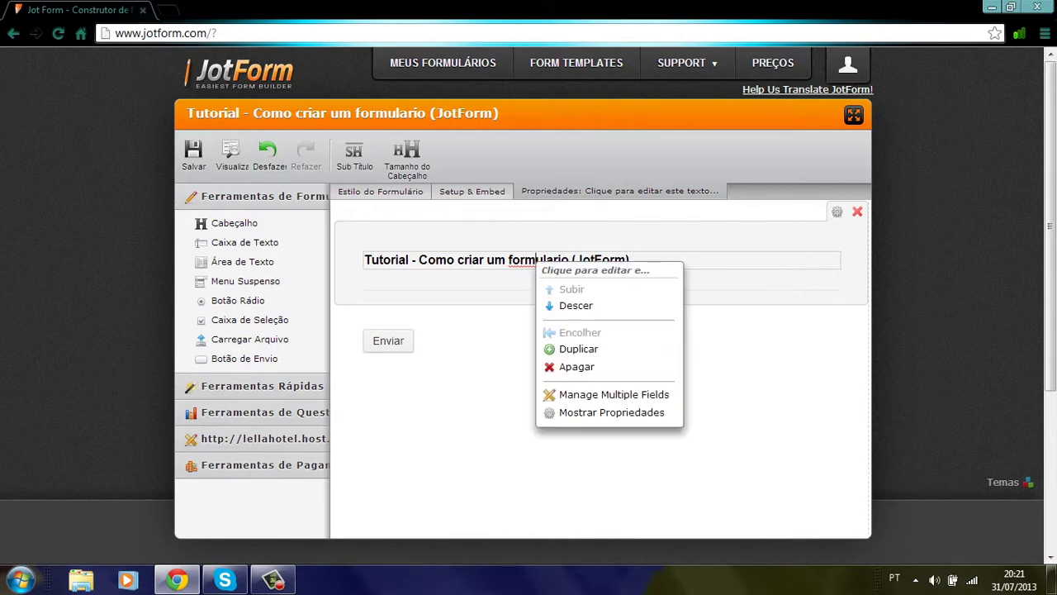
{"action": "left_click", "coordinate": [559, 261]}
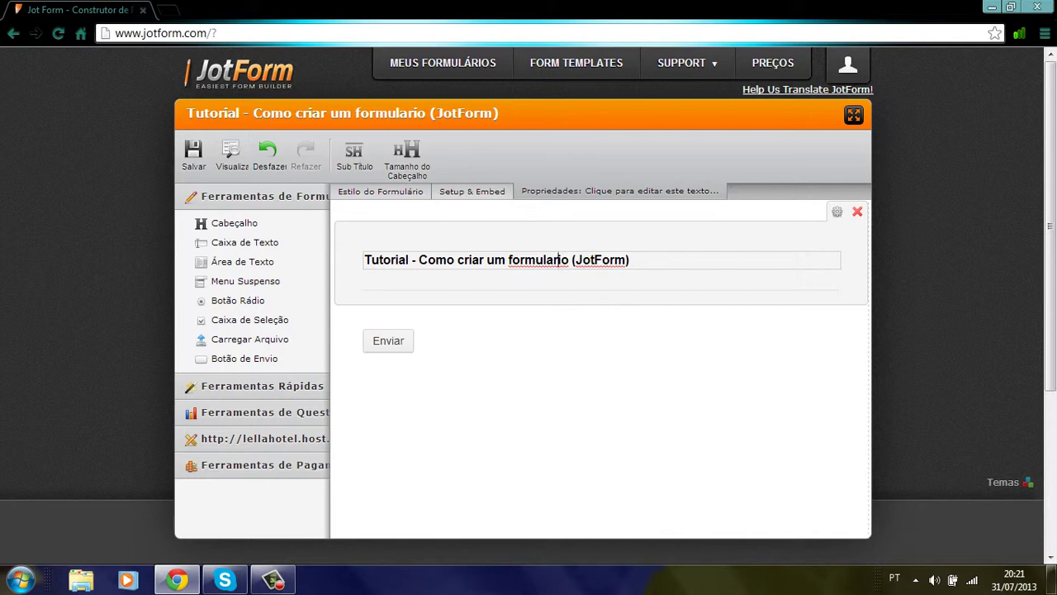
{"action": "left_click", "coordinate": [576, 259]}
{"action": "left_click", "coordinate": [572, 260]}
{"action": "key", "text": "BackSpace"}
{"action": "key", "text": "BackSpace"}
{"action": "key", "text": "BackSpace"}
{"action": "key", "text": "BackSpace"}
{"action": "key", "text": "BackSpace"}
{"action": "key", "text": "BackSpace"}
{"action": "key", "text": "BackSpace"}
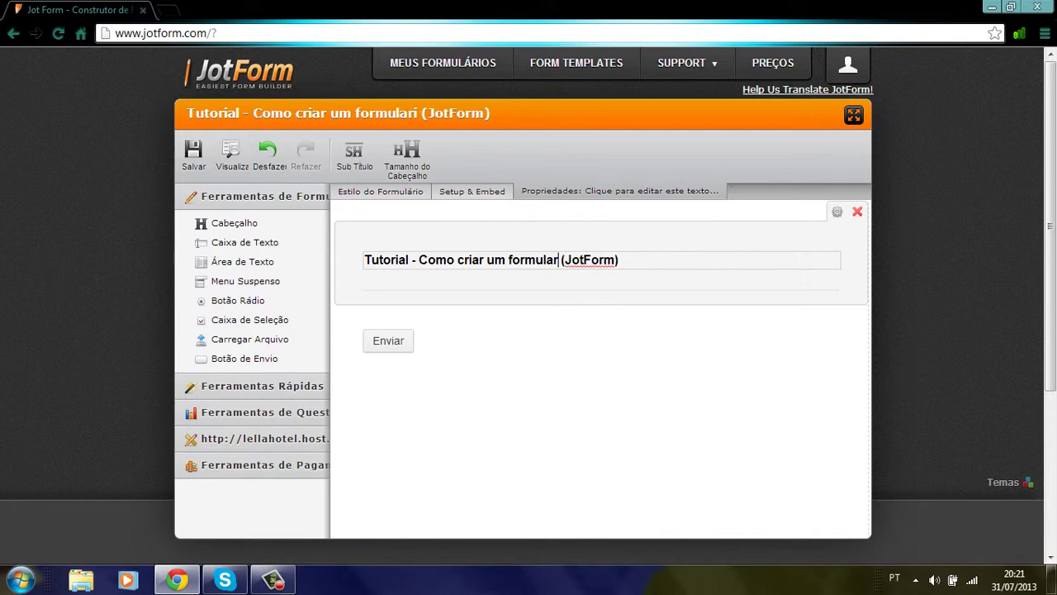
{"action": "key", "text": "BackSpace"}
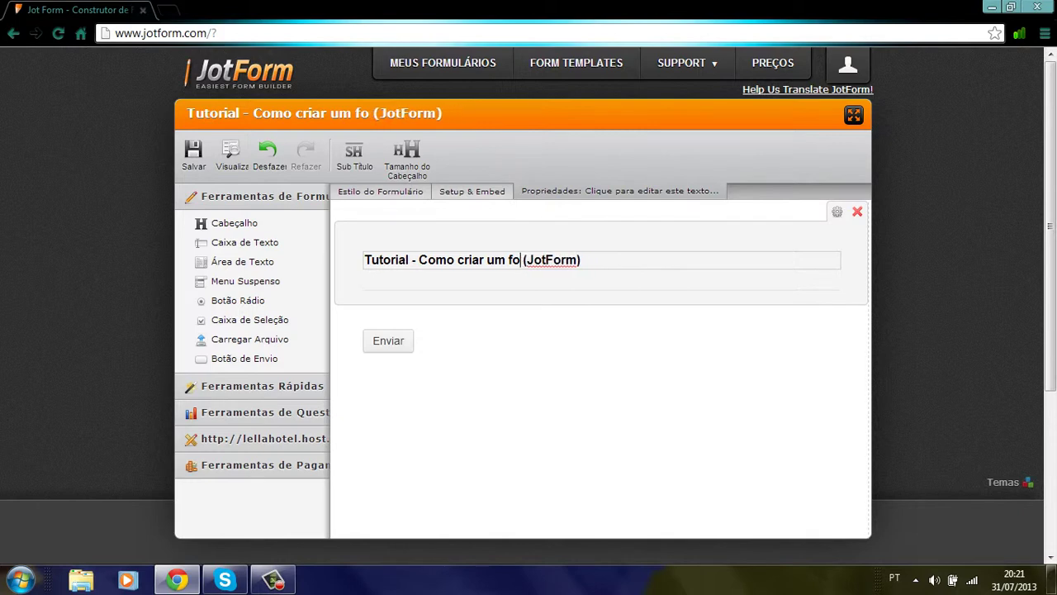
{"action": "type", "text": "rm"}
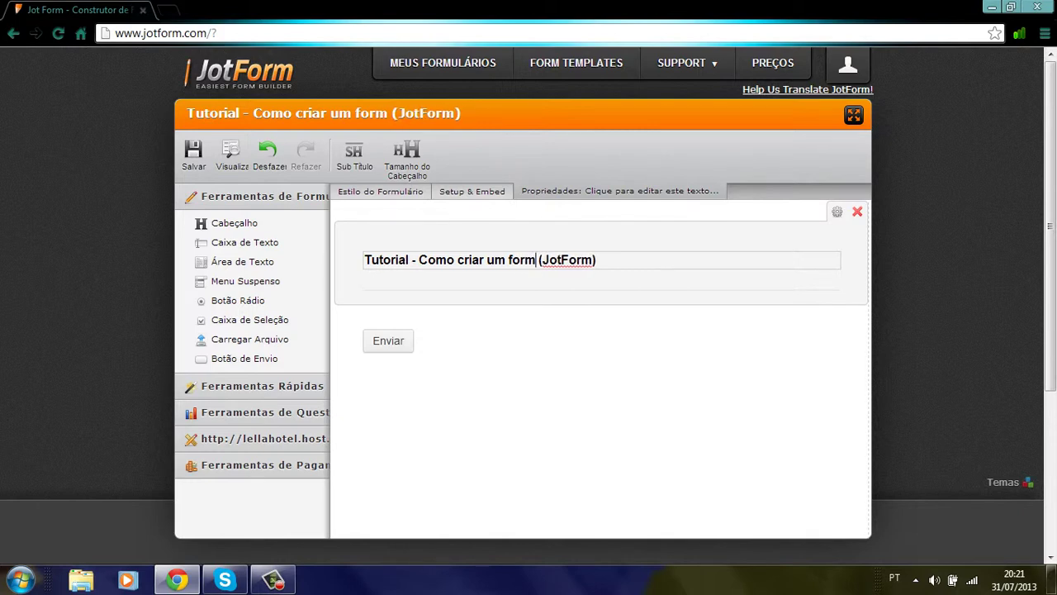
{"action": "type", "text": "."}
{"action": "left_click", "coordinate": [601, 340]}
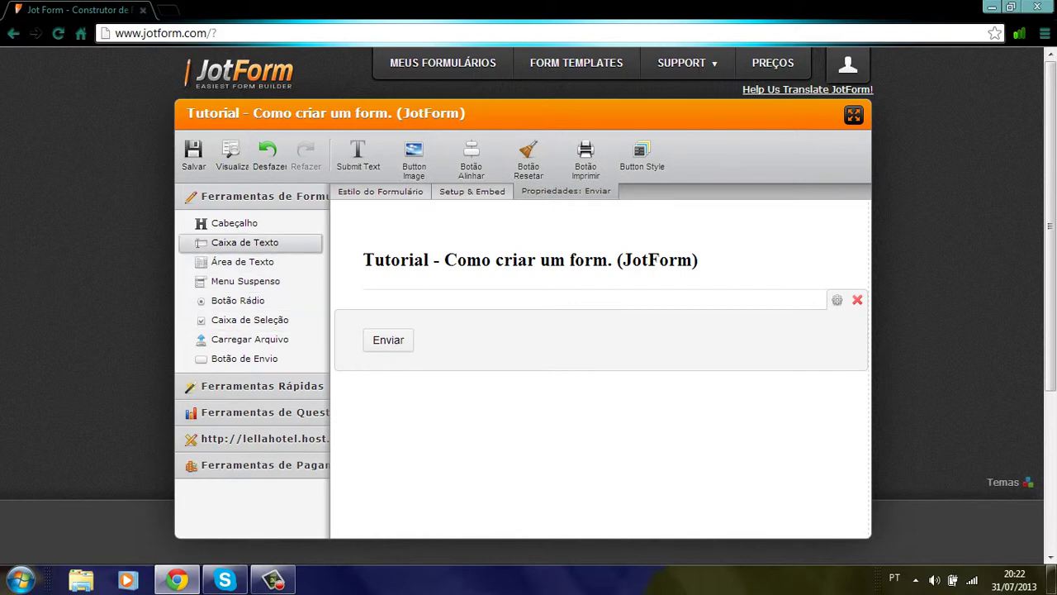
Add a Caixa de Texto field below the heading and clear its label.
{"action": "left_click_drag", "start_coordinate": [244, 242], "coordinate": [339, 301]}
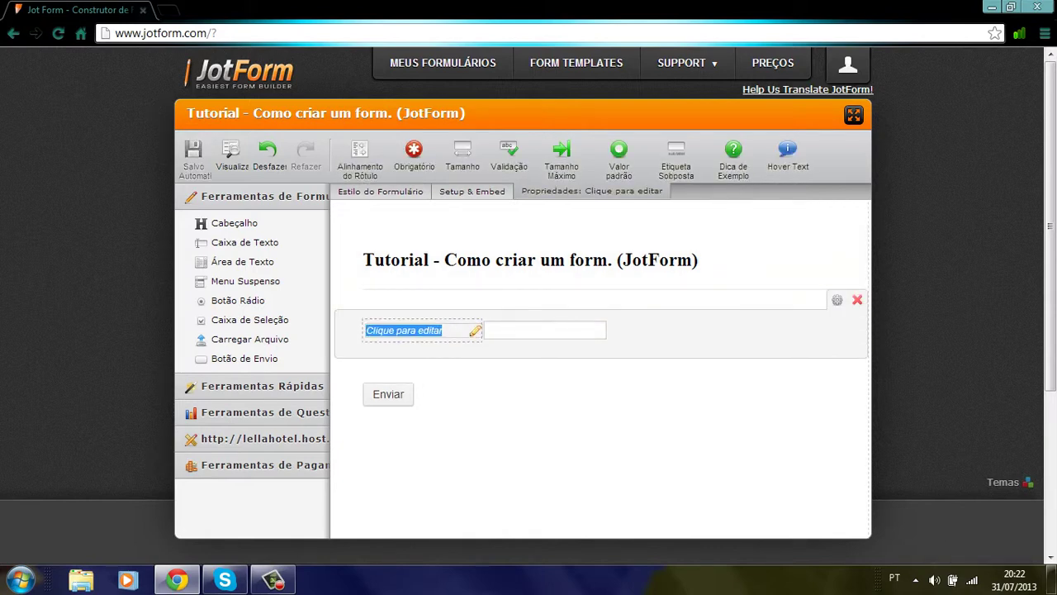
{"action": "key", "text": "BackSpace"}
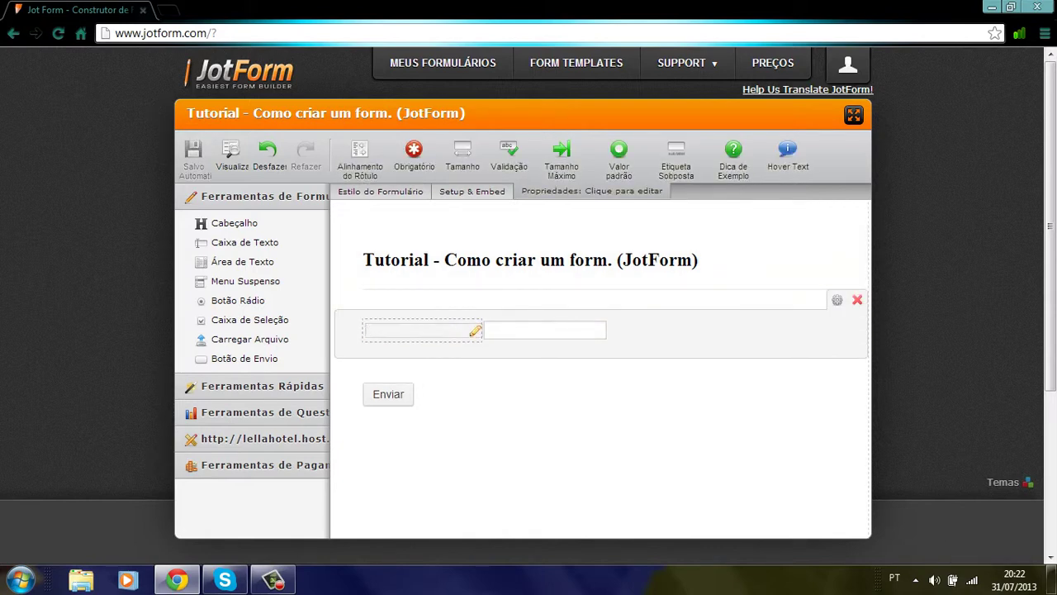
{"action": "type", "text": "Seu"}
{"action": "key", "text": "BackSpace"}
{"action": "key", "text": "BackSpace"}
{"action": "key", "text": "BackSpace"}
{"action": "key", "text": "BackSpace"}
{"action": "key", "text": "Return"}
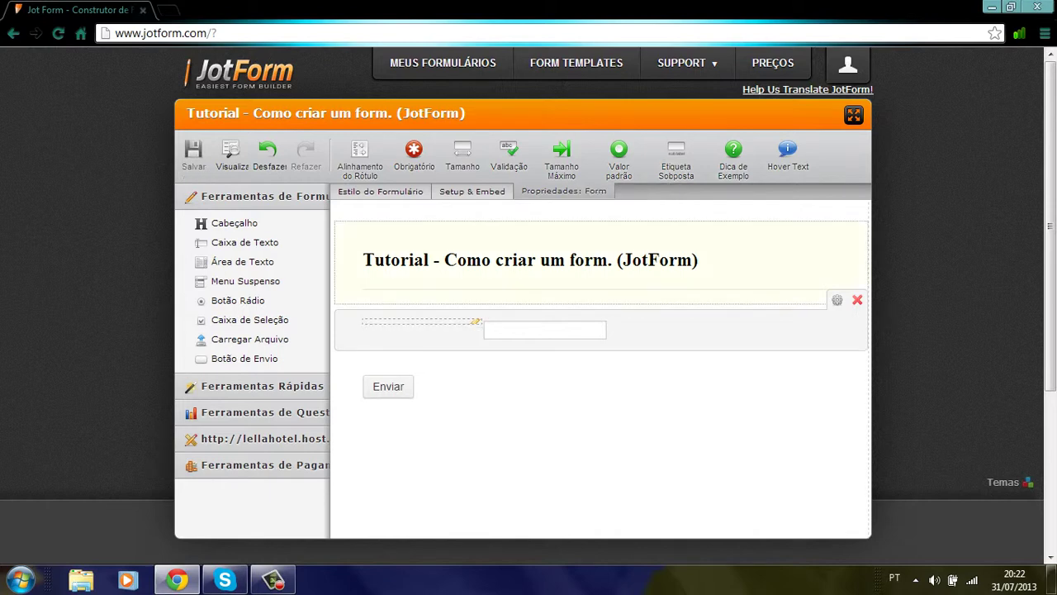
Add a full-name quick field labelled "Seu Nome" above the Enviar button and delete the unlabelled text box.
{"action": "left_click", "coordinate": [261, 385]}
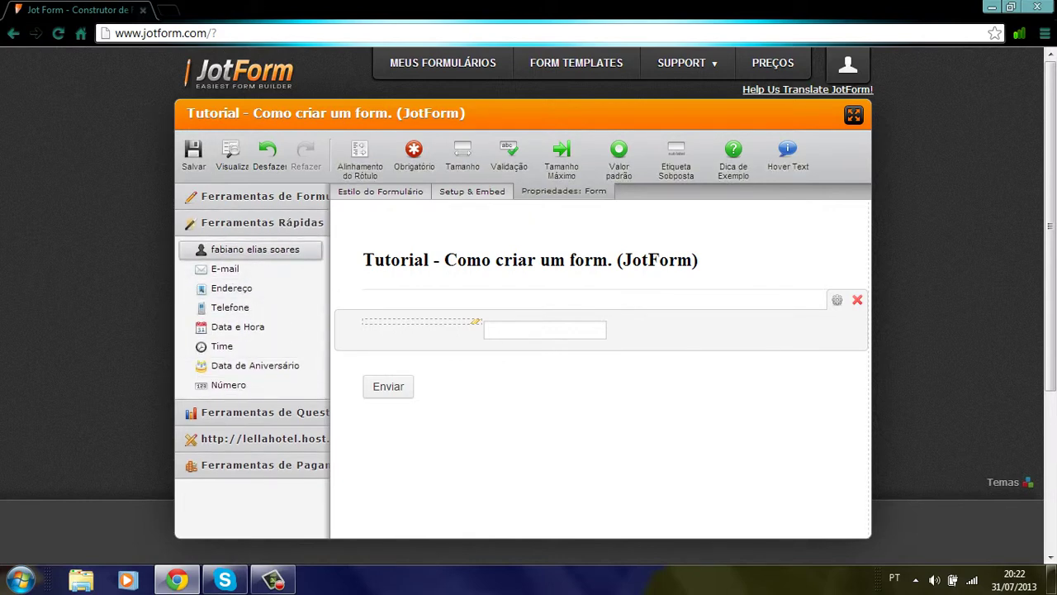
{"action": "left_click_drag", "start_coordinate": [255, 249], "coordinate": [396, 363]}
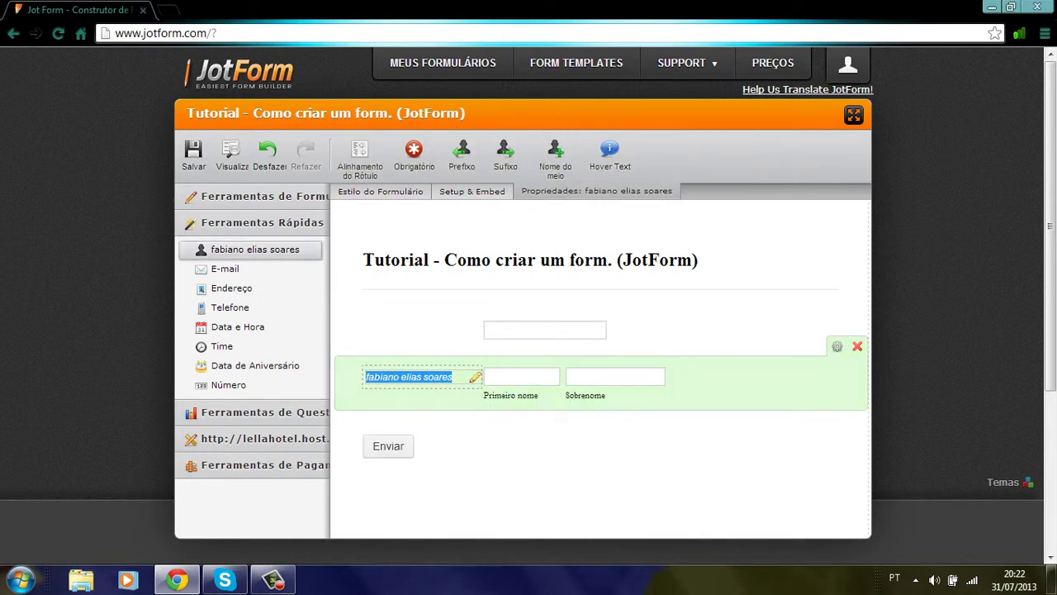
{"action": "key", "text": "BackSpace"}
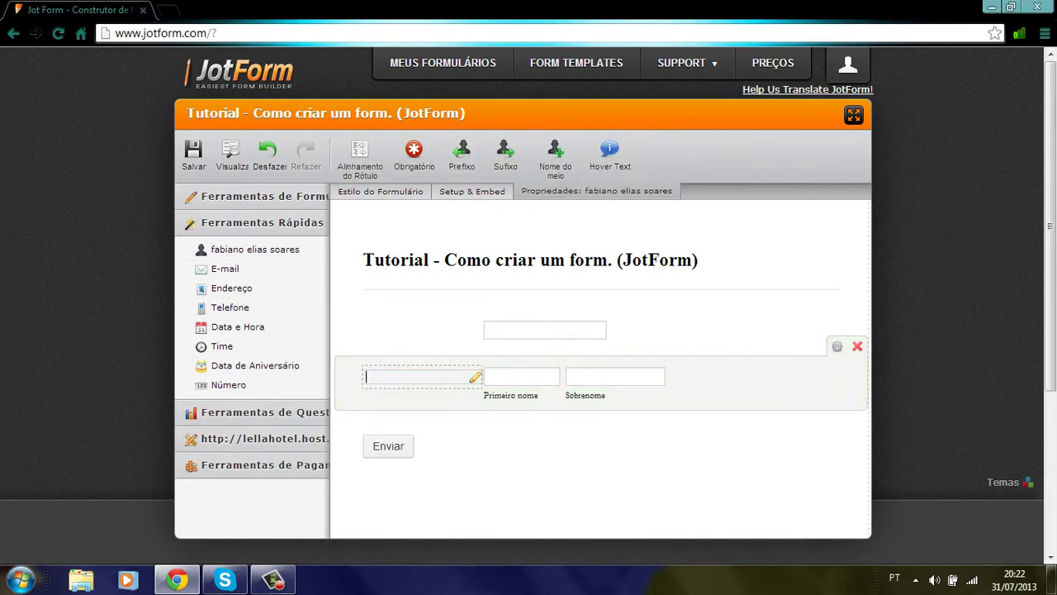
{"action": "type", "text": "Seu Nome"}
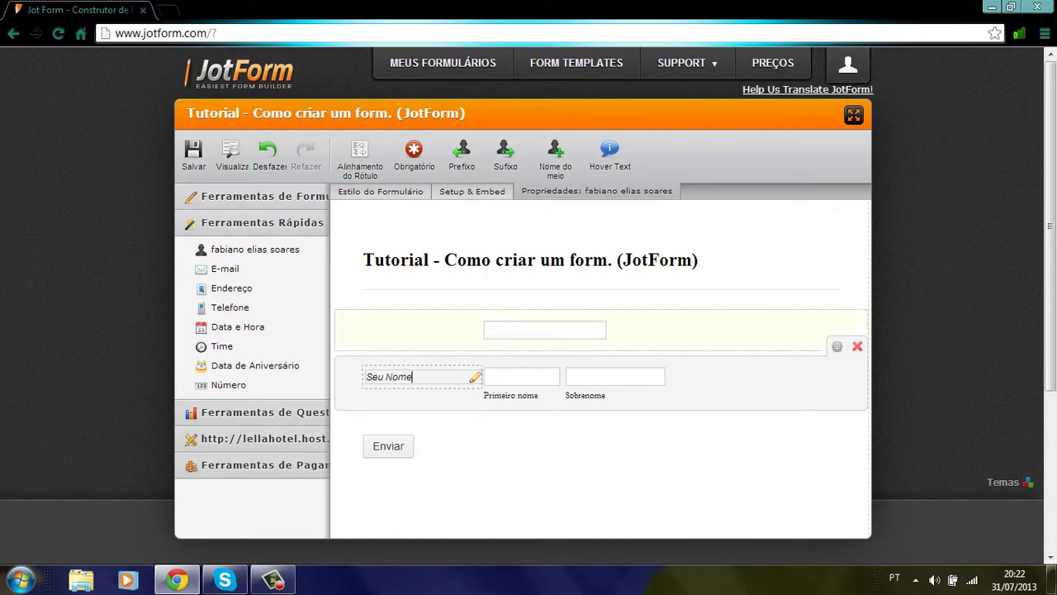
{"action": "left_click", "coordinate": [545, 330]}
{"action": "left_click", "coordinate": [857, 299]}
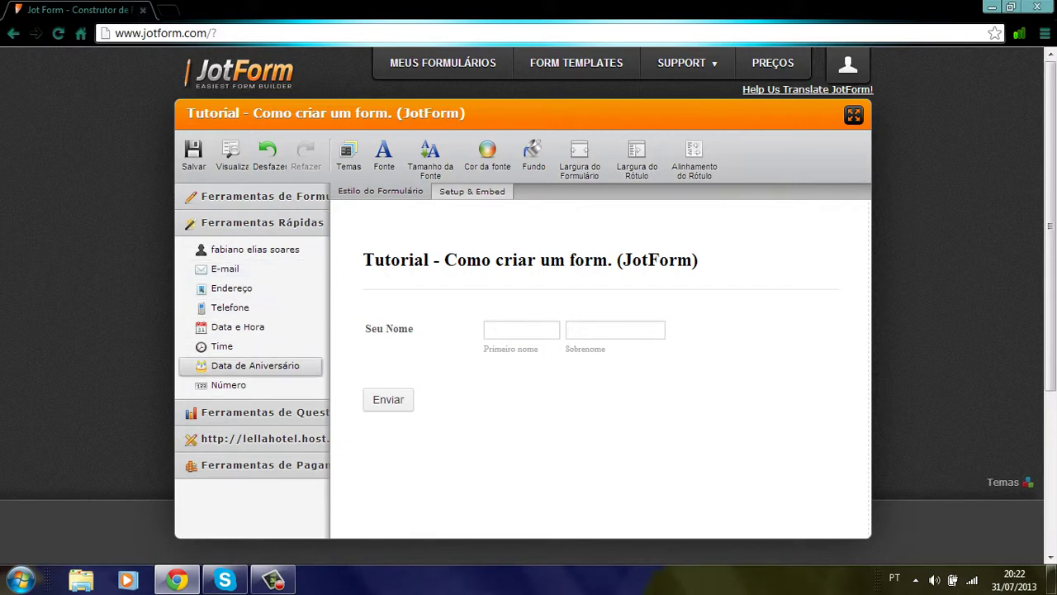
Add a Caixa de Texto field below Seu Nome and label it "Seu e-mail (Opcional)".
{"action": "left_click", "coordinate": [263, 196]}
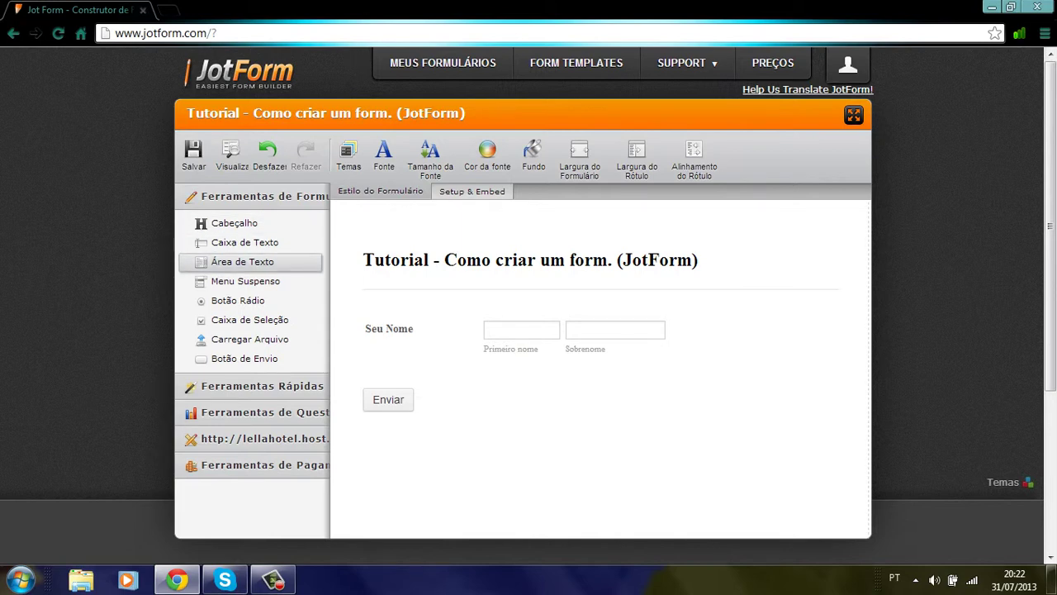
{"action": "left_click_drag", "start_coordinate": [245, 242], "coordinate": [338, 372]}
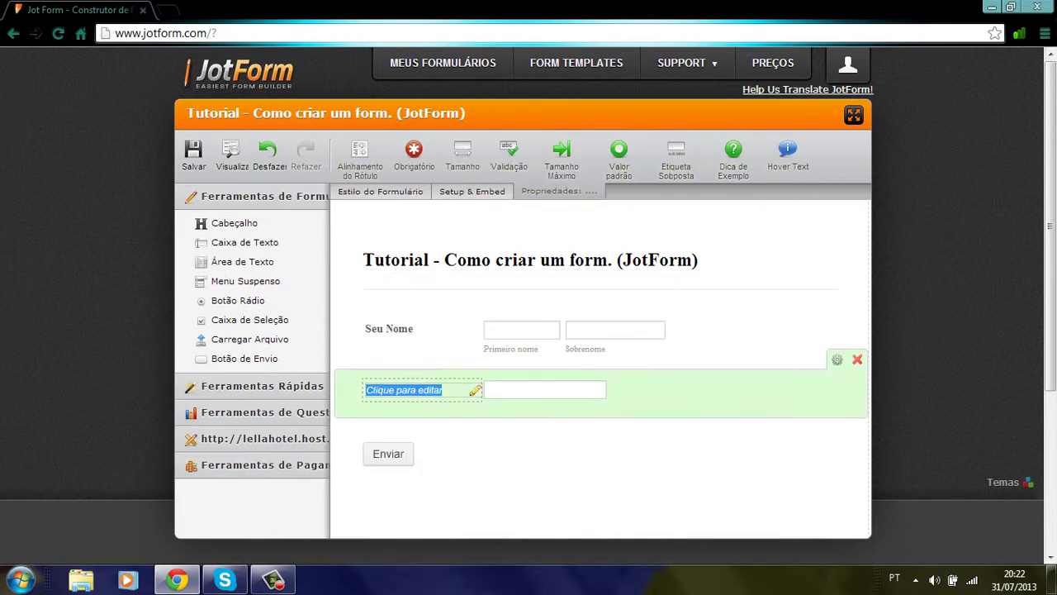
{"action": "key", "text": "BackSpace"}
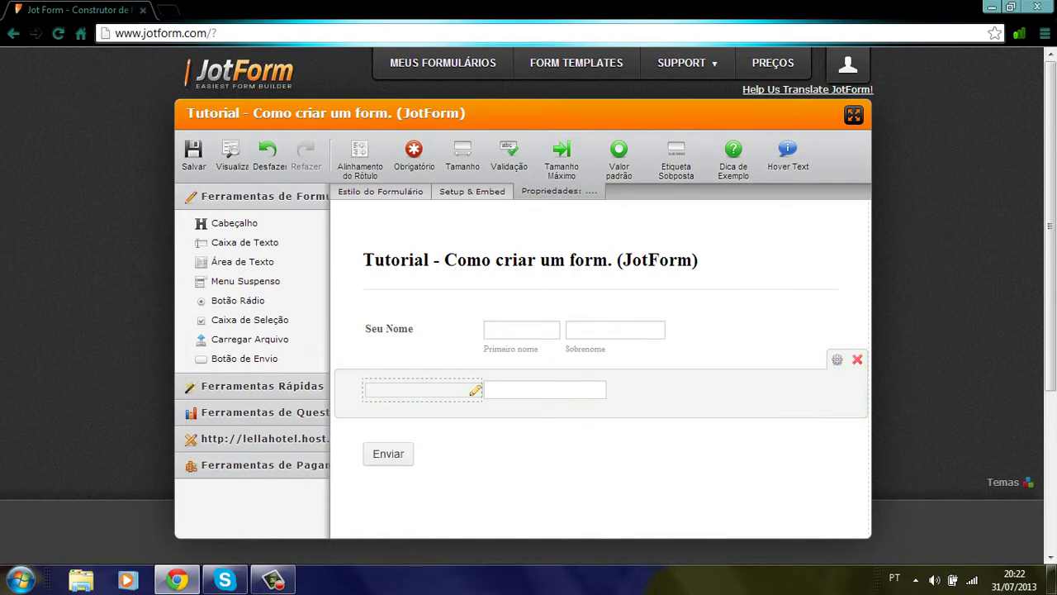
{"action": "type", "text": "Você"}
{"action": "key", "text": "BackSpace"}
{"action": "key", "text": "BackSpace"}
{"action": "key", "text": "BackSpace"}
{"action": "key", "text": "BackSpace"}
{"action": "type", "text": "Seu e-mail"}
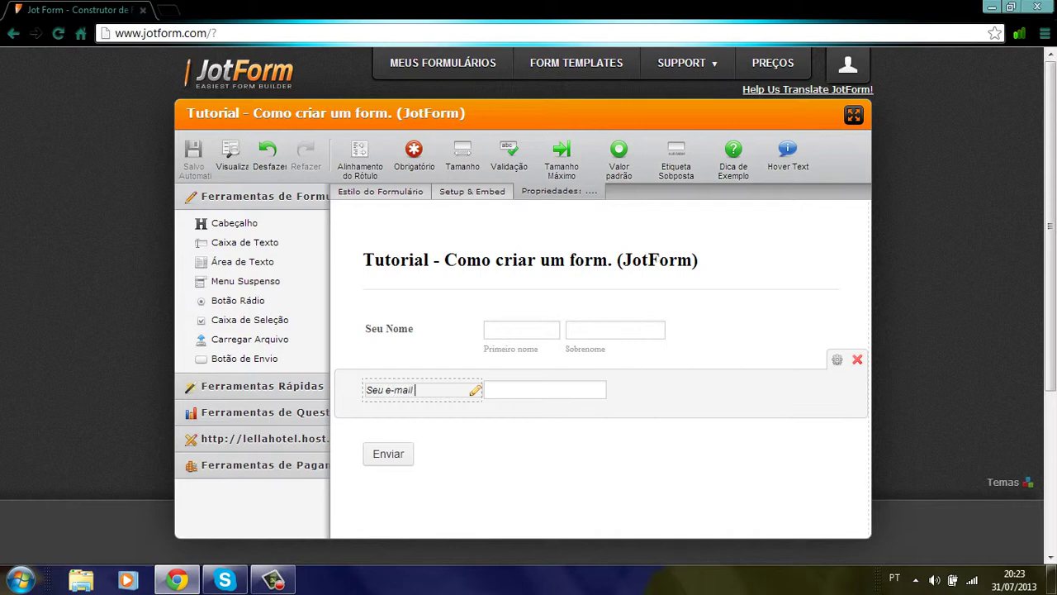
{"action": "type", "text": " (Opcional)"}
{"action": "key", "text": "Return"}
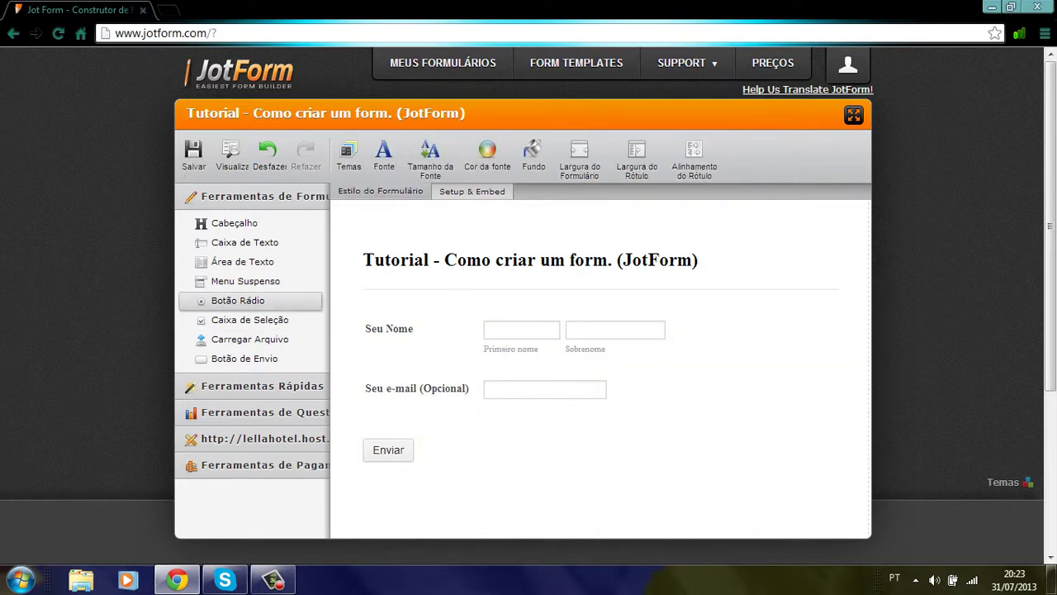
Add an Avaliação tipo escala field below the e-mail field and label it "Você Gostou do Video ?".
{"action": "left_click", "coordinate": [263, 386]}
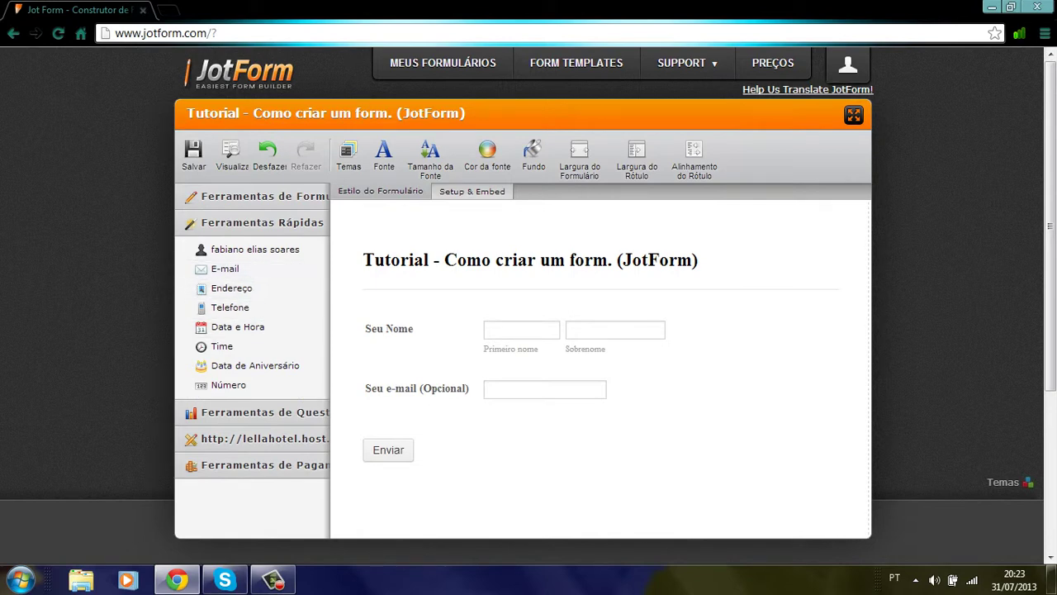
{"action": "left_click", "coordinate": [262, 411]}
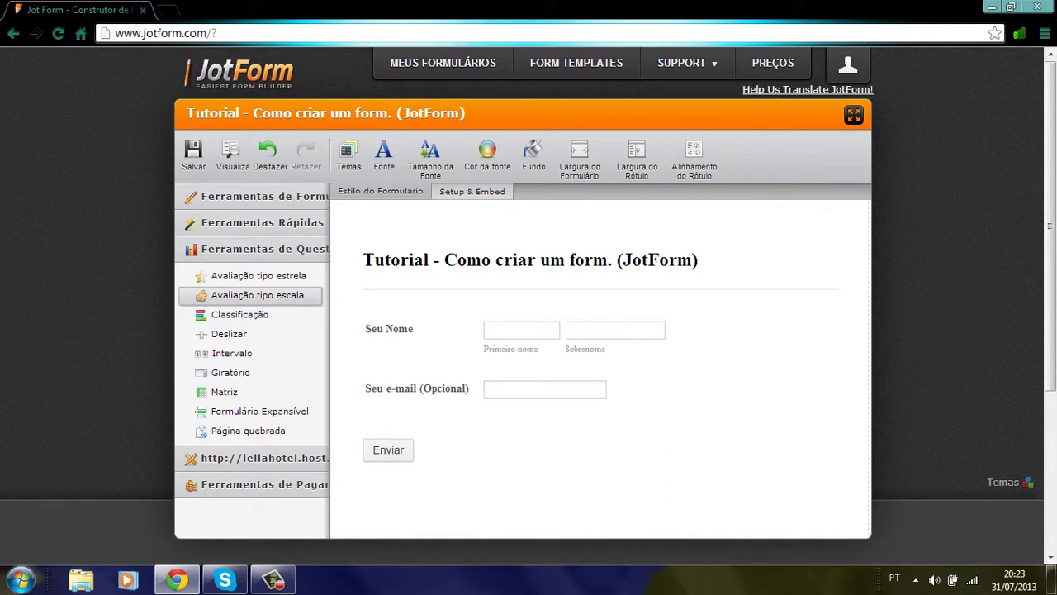
{"action": "left_click_drag", "start_coordinate": [247, 294], "coordinate": [339, 430]}
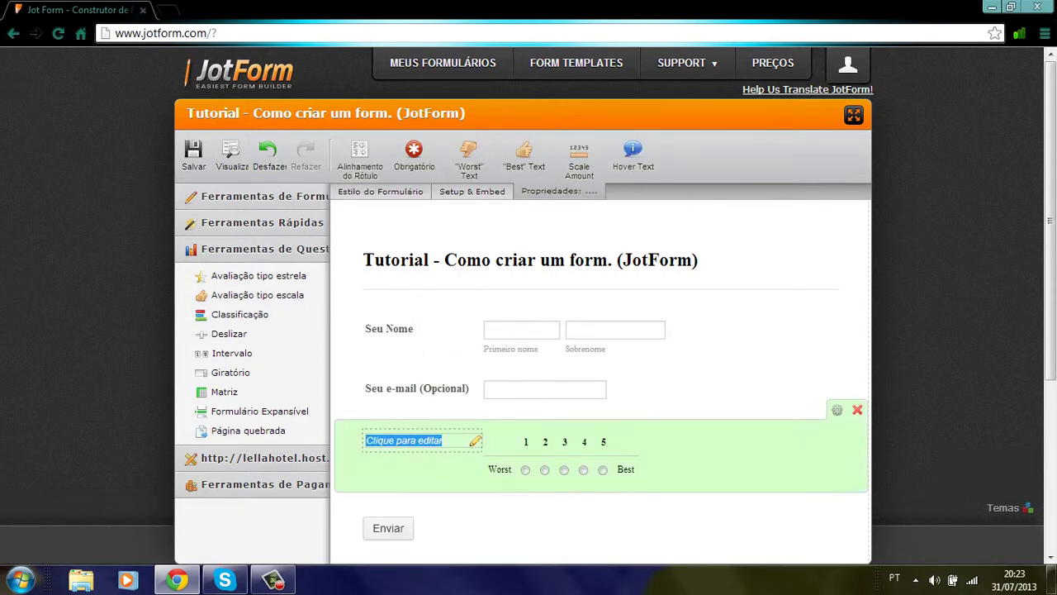
{"action": "key", "text": "BackSpace"}
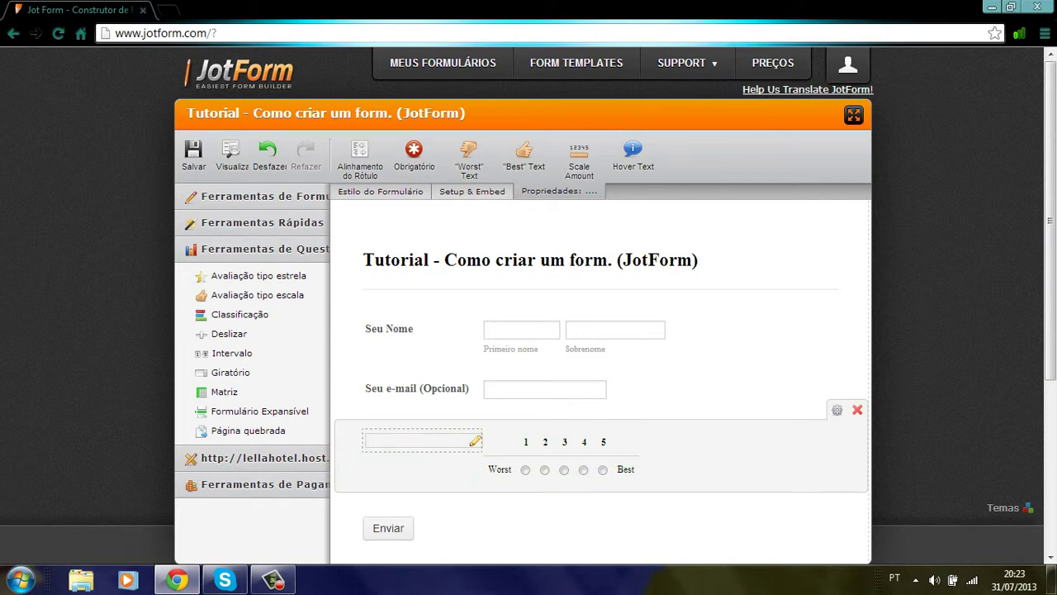
{"action": "type", "text": "Você G"}
{"action": "type", "text": "ostou do Vídeo"}
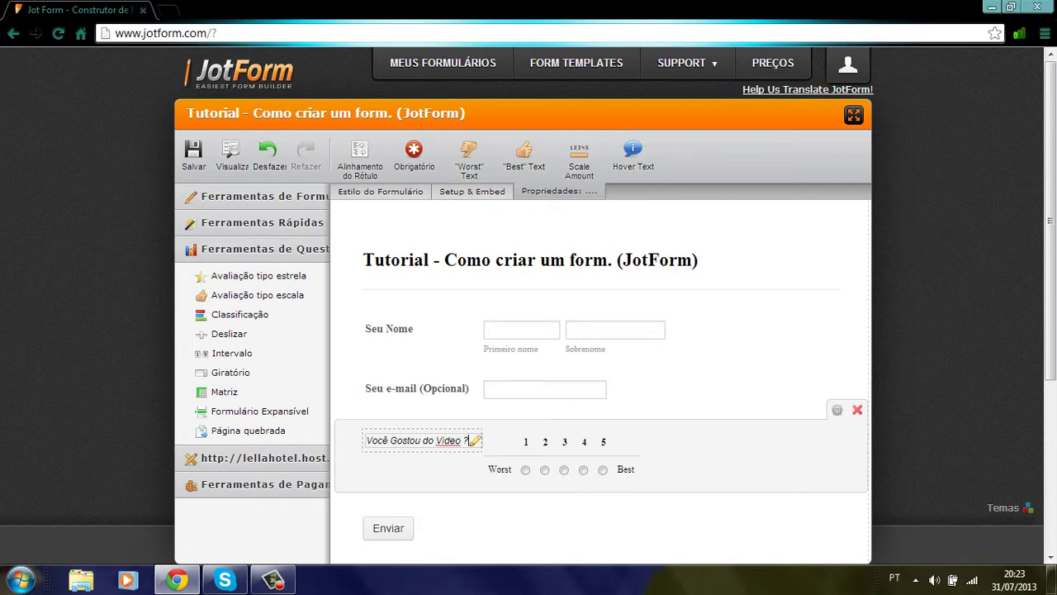
{"action": "type", "text": " ?"}
{"action": "key", "text": "Return"}
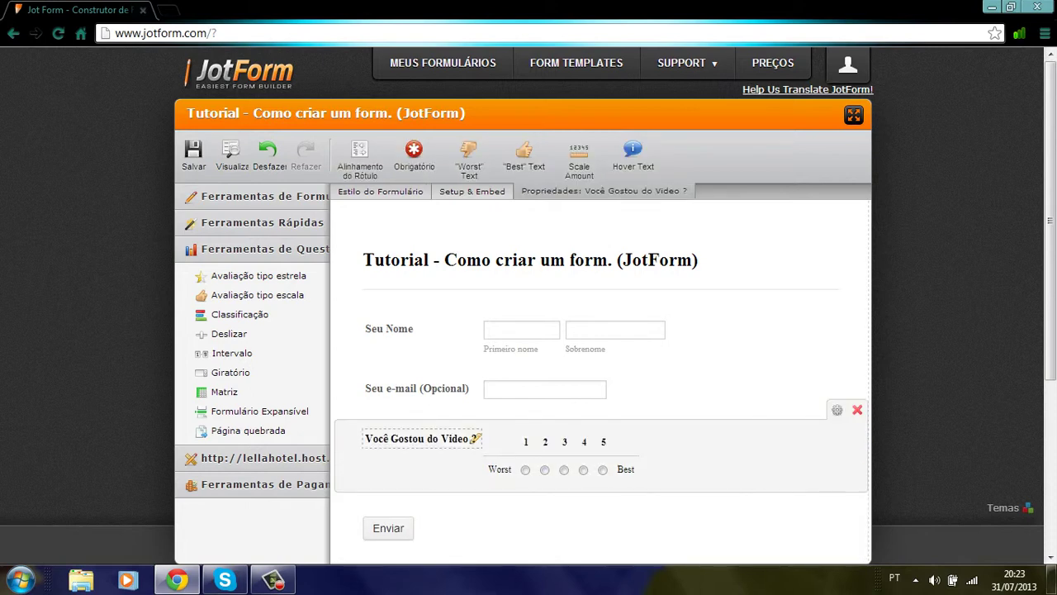
Try several ratings on the "Você Gostou do Video ?" scale and delete the field.
{"action": "left_click", "coordinate": [837, 410]}
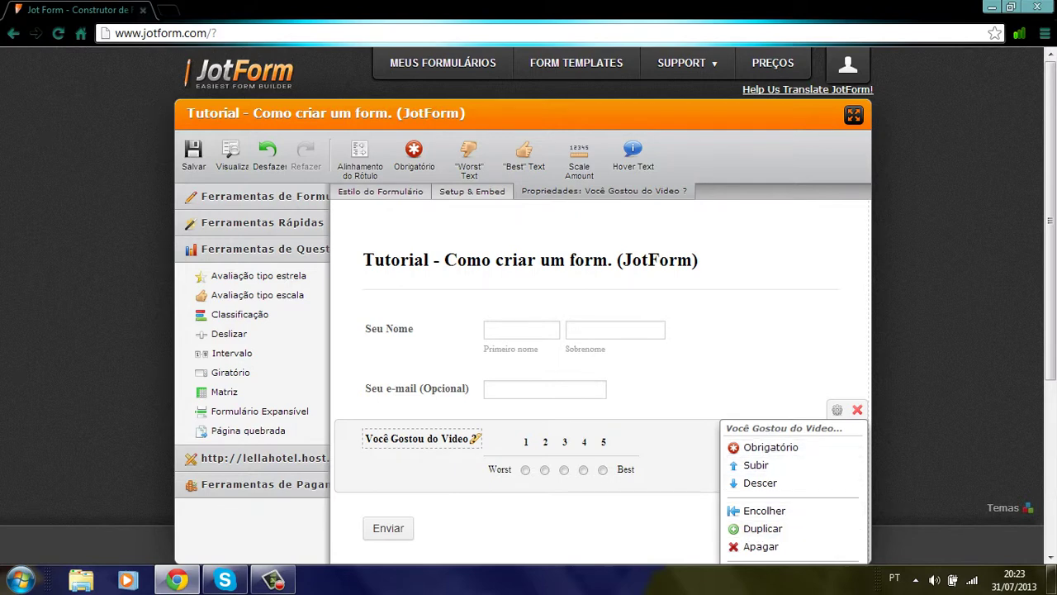
{"action": "left_click", "coordinate": [525, 469]}
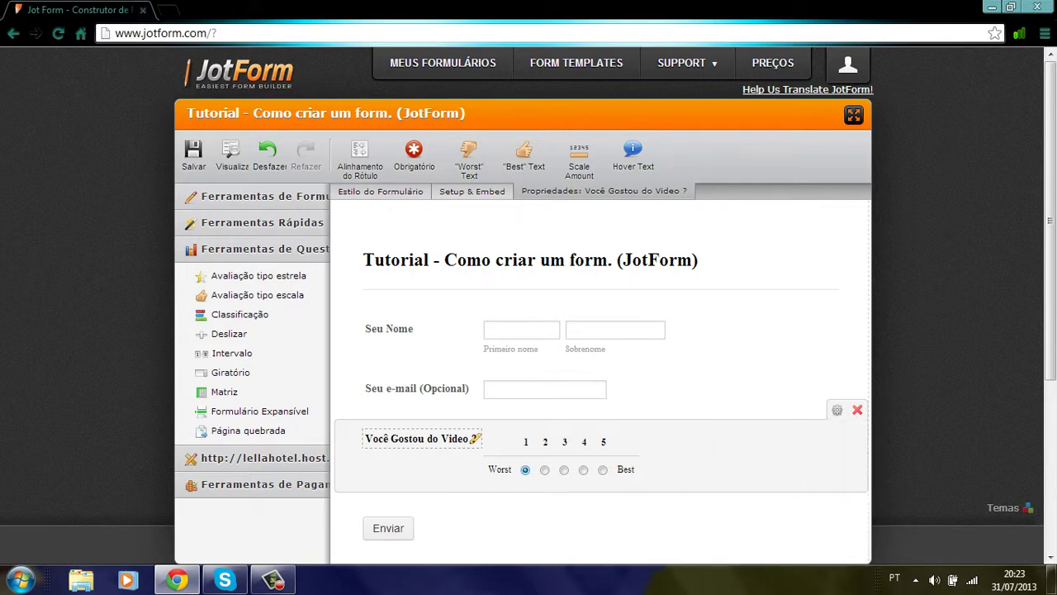
{"action": "left_click", "coordinate": [544, 469]}
{"action": "left_click", "coordinate": [564, 469]}
{"action": "left_click", "coordinate": [525, 470]}
{"action": "left_click", "coordinate": [602, 469]}
{"action": "left_click", "coordinate": [857, 410]}
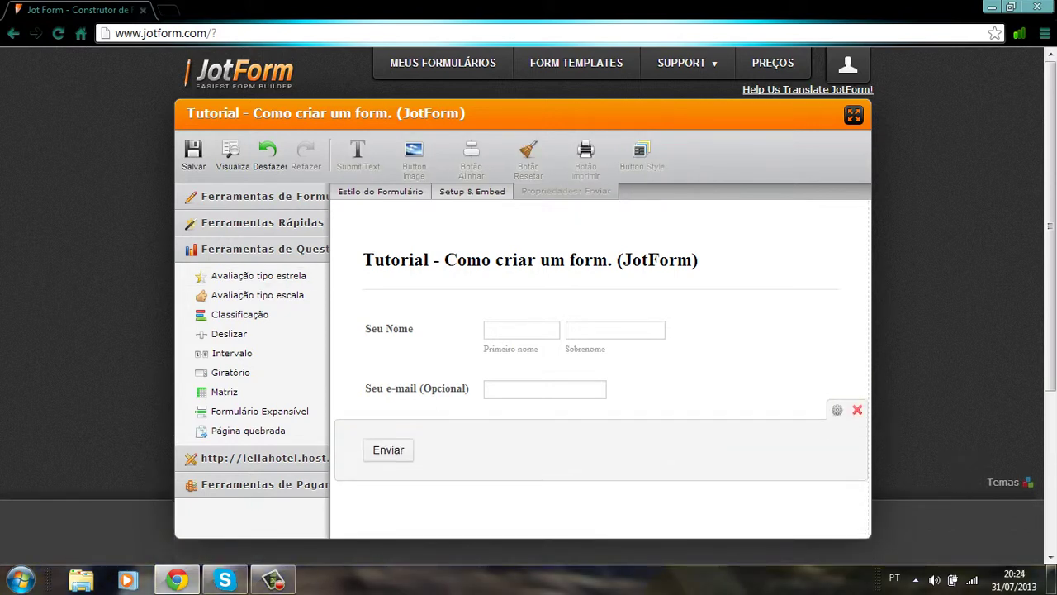
Add an Avaliação tipo estrela field below the e-mail field and label it "Você gostou do video ?".
{"action": "left_click", "coordinate": [250, 275]}
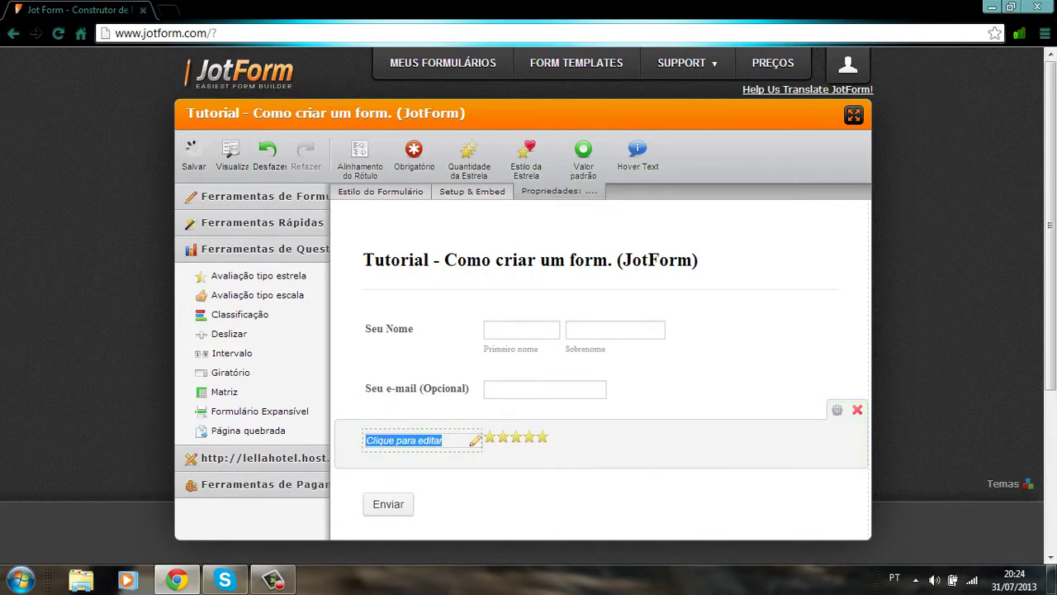
{"action": "key", "text": "BackSpace"}
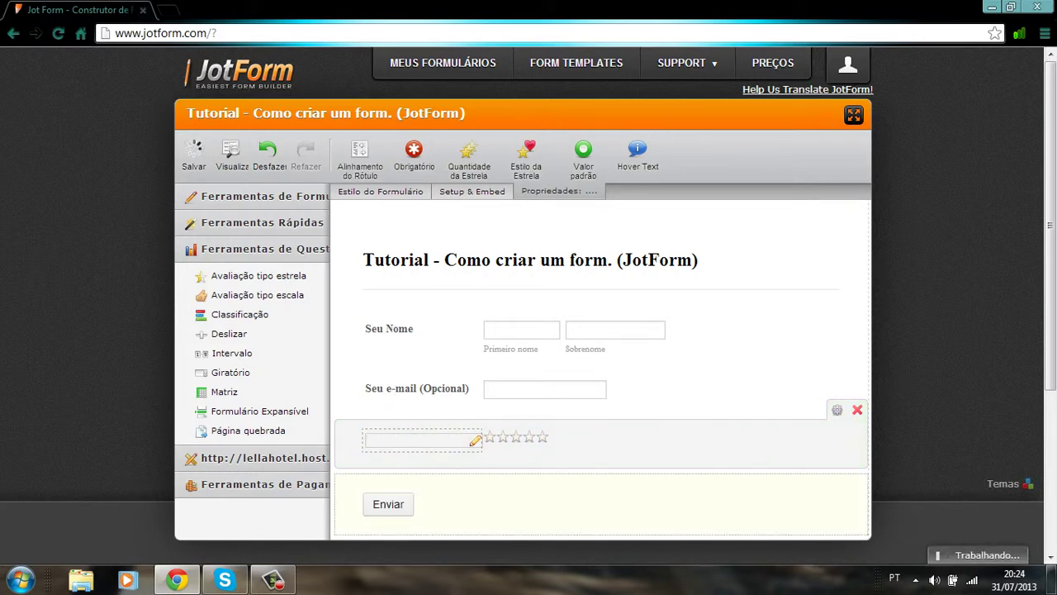
{"action": "type", "text": "Voc"}
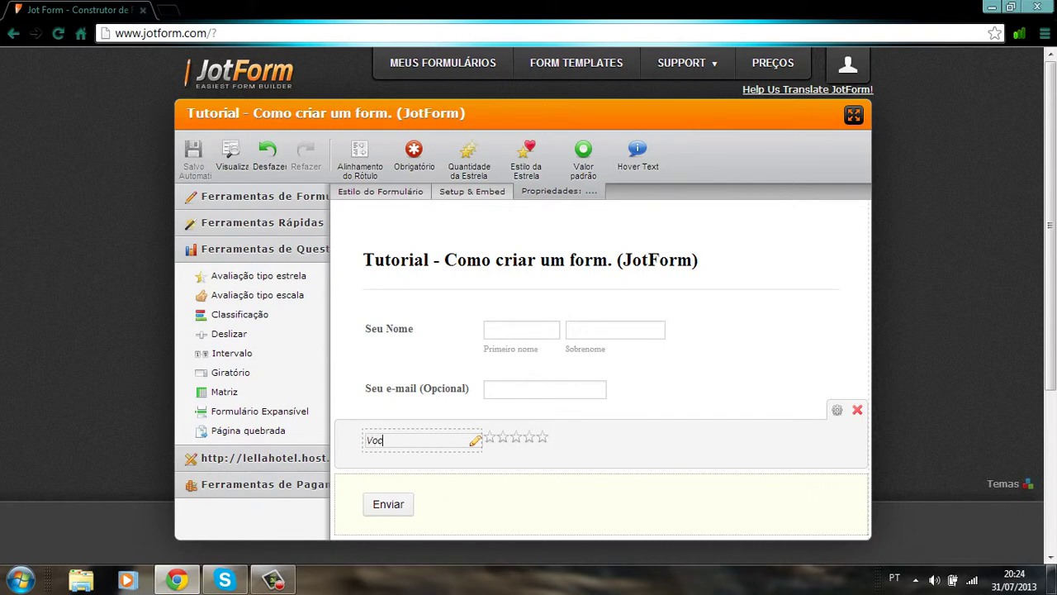
{"action": "type", "text": "ê gostou"}
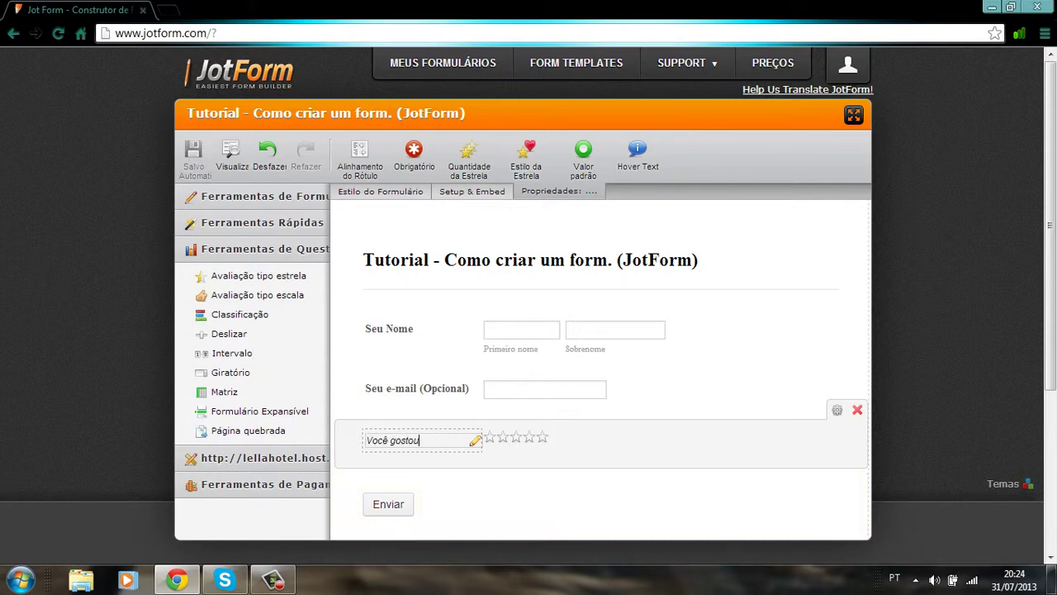
{"action": "type", "text": " do video ?"}
{"action": "left_click", "coordinate": [601, 503]}
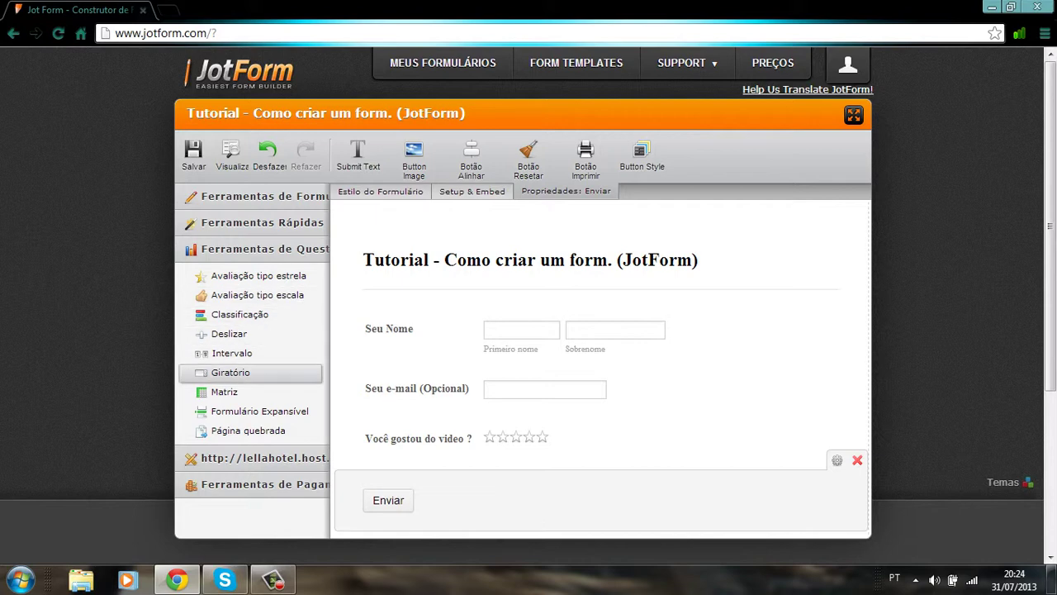
Try an E-Signature field below the Enviar button and delete it from the form.
{"action": "left_click", "coordinate": [264, 457]}
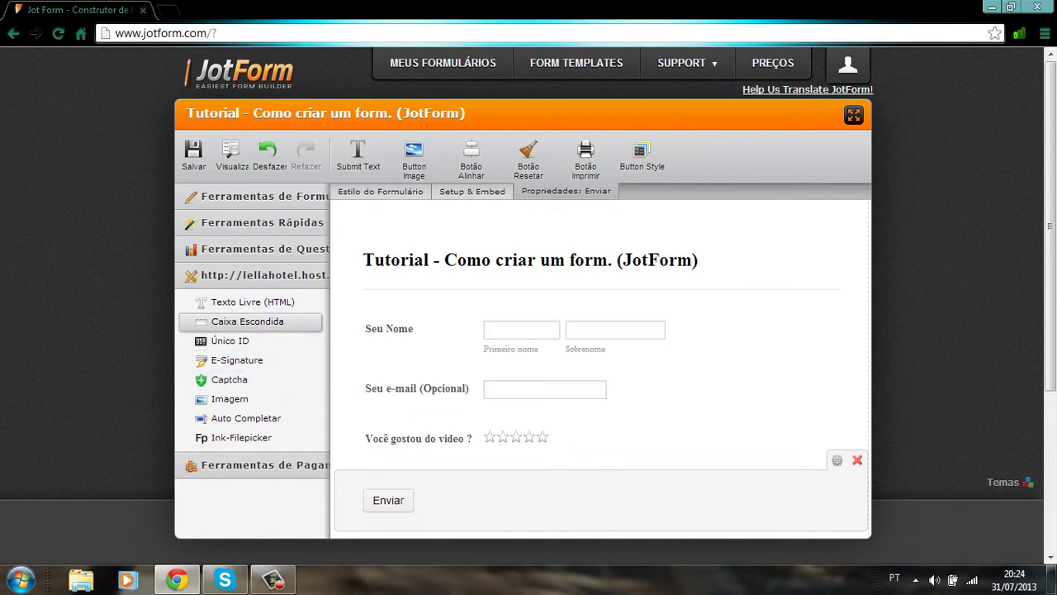
{"action": "mouse_move", "coordinate": [237, 360]}
{"action": "left_mouse_down"}
{"action": "mouse_move", "coordinate": [343, 433]}
{"action": "mouse_move", "coordinate": [343, 467]}
{"action": "left_mouse_up"}
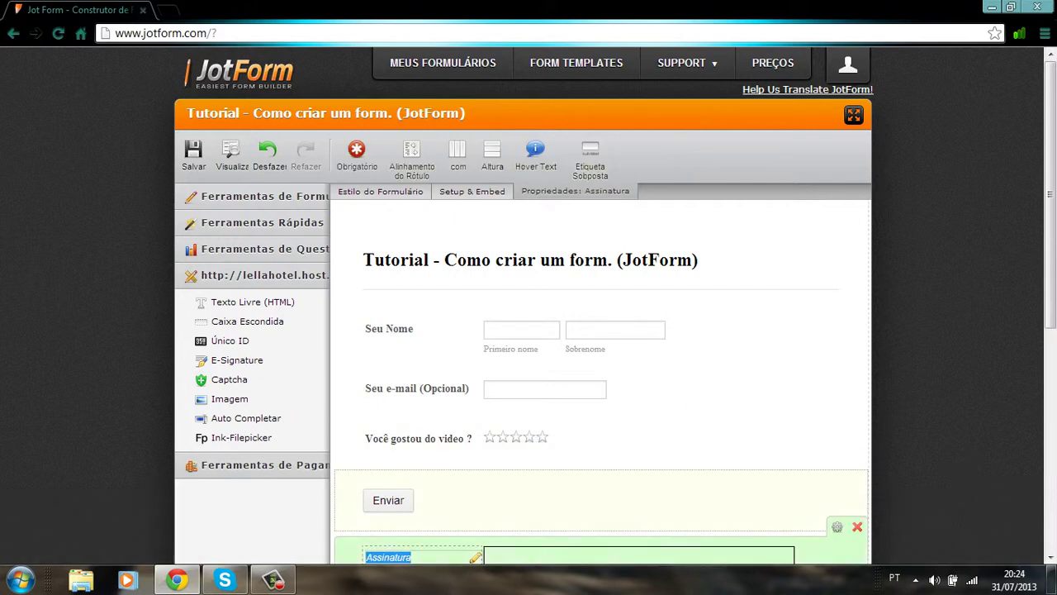
{"action": "left_click_drag", "start_coordinate": [388, 500], "coordinate": [388, 537]}
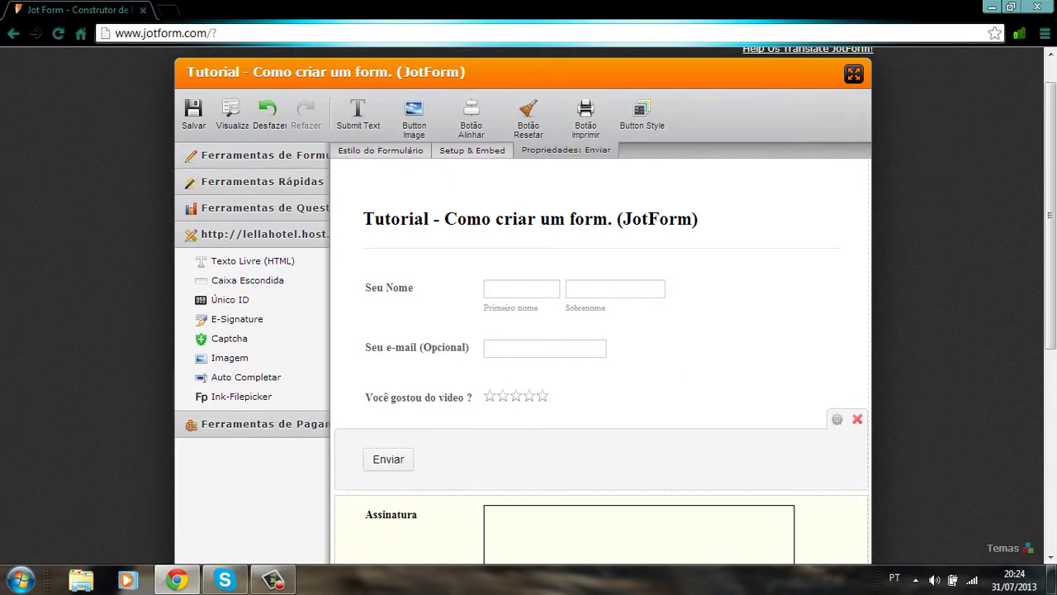
{"action": "left_click", "coordinate": [417, 514]}
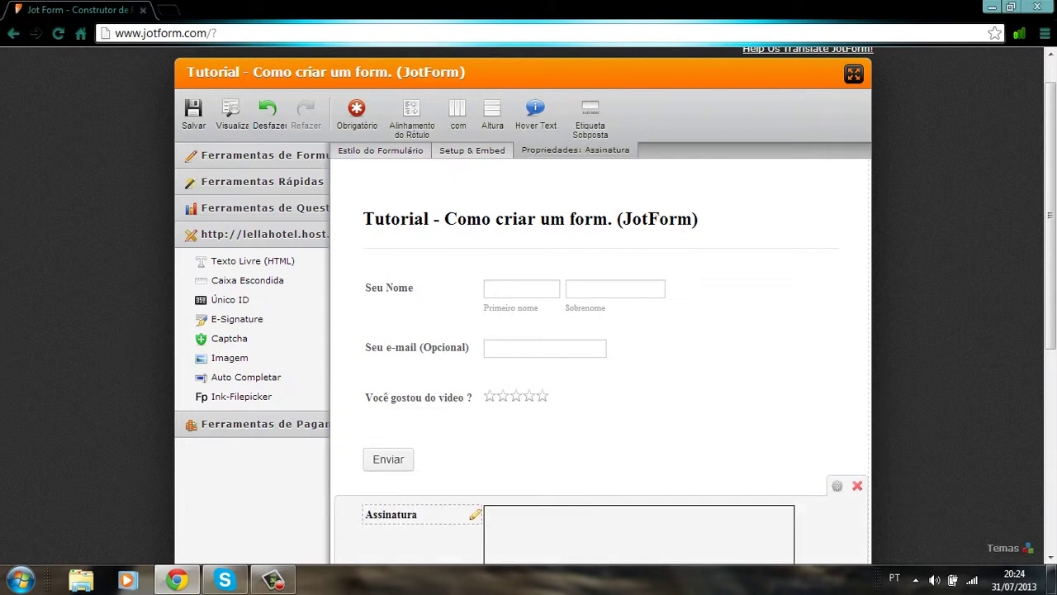
{"action": "left_click", "coordinate": [857, 486]}
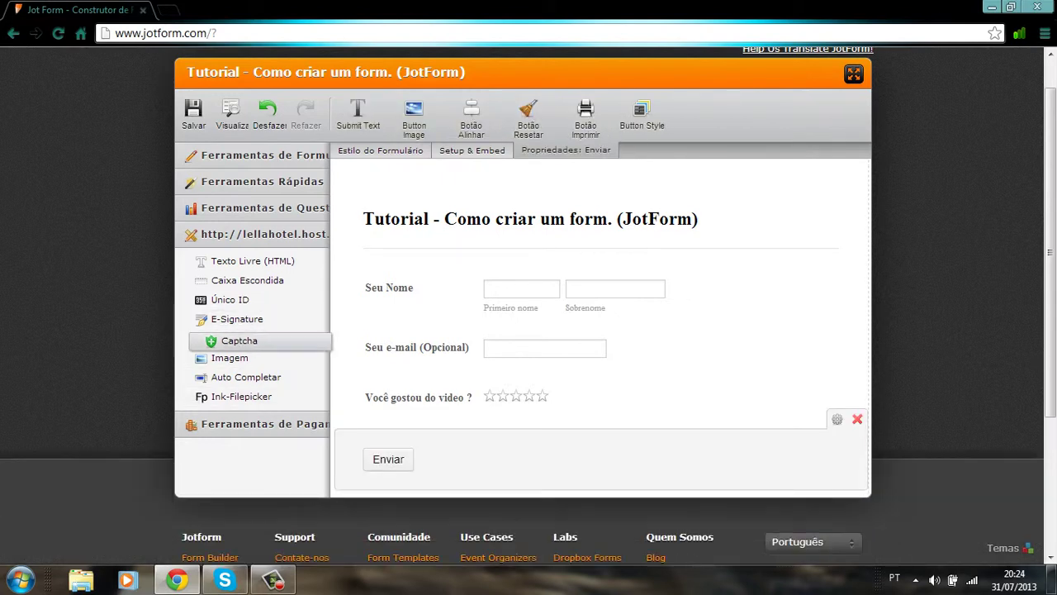
Add a Captcha field labelled "Prove que você e Humano" and place it below the Enviar button.
{"action": "mouse_move", "coordinate": [228, 338]}
{"action": "left_mouse_down"}
{"action": "mouse_move", "coordinate": [871, 429]}
{"action": "mouse_move", "coordinate": [871, 379]}
{"action": "left_mouse_up"}
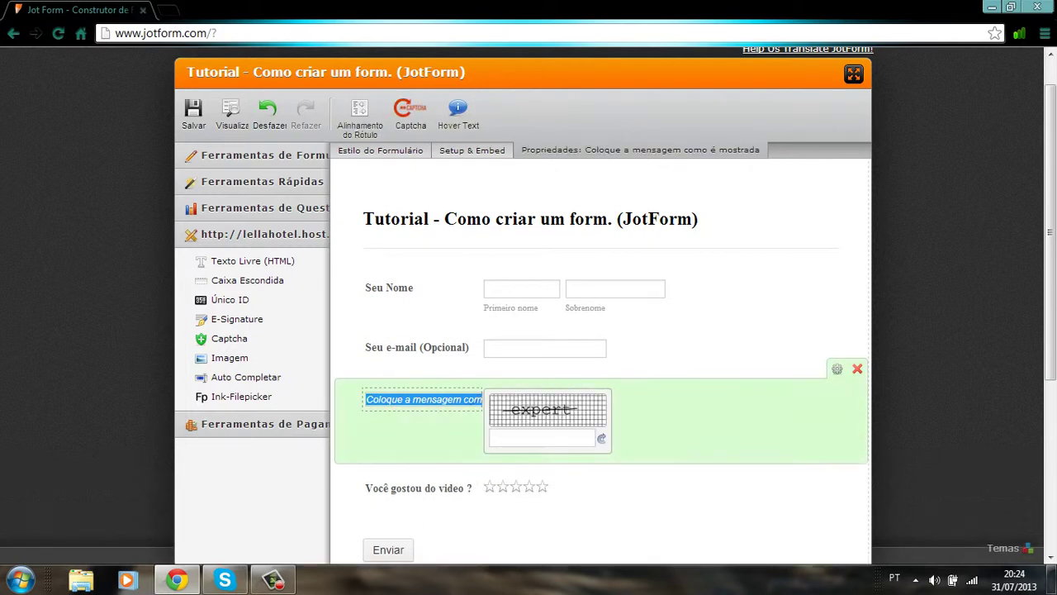
{"action": "key", "text": "BackSpace"}
{"action": "type", "text": "Pl"}
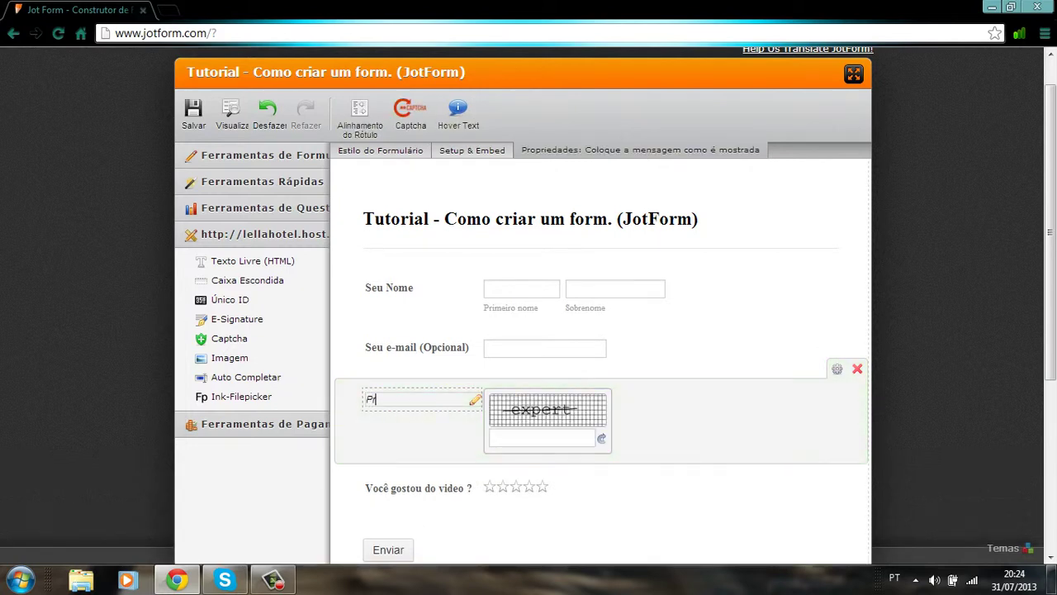
{"action": "type", "text": "ove Que você e Humano"}
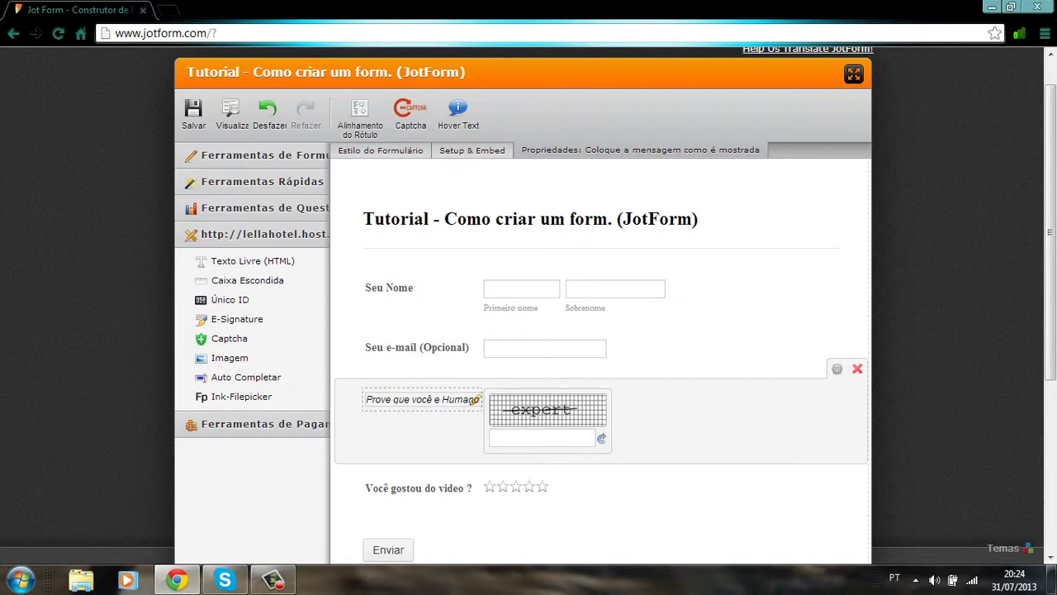
{"action": "key", "text": "Return"}
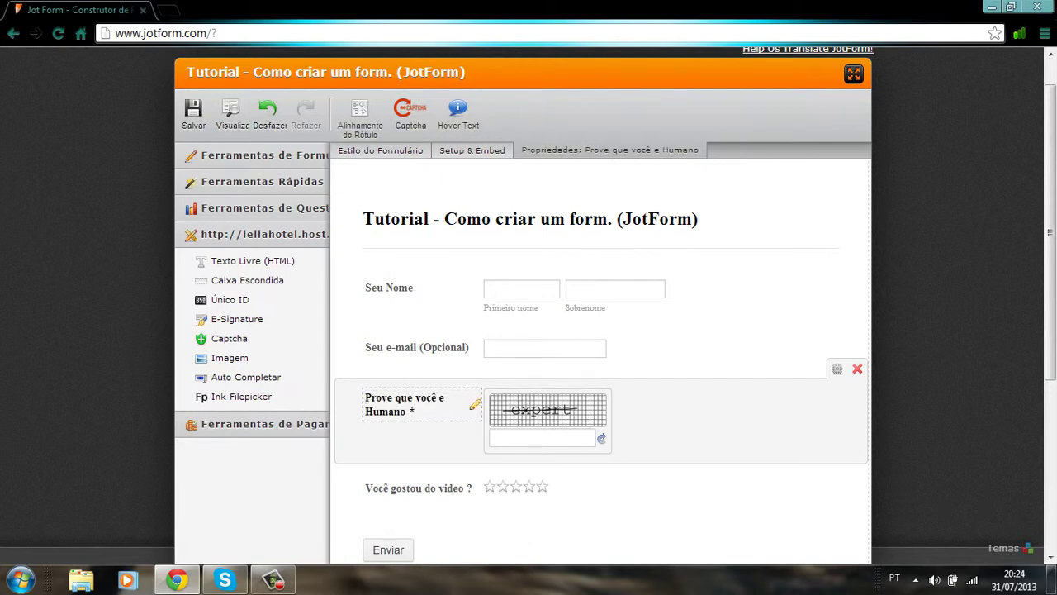
{"action": "left_click_drag", "start_coordinate": [529, 417], "coordinate": [530, 516]}
Make the "Você gostou do video ?" and "Seu Nome" fields required.
{"action": "left_click", "coordinate": [530, 401]}
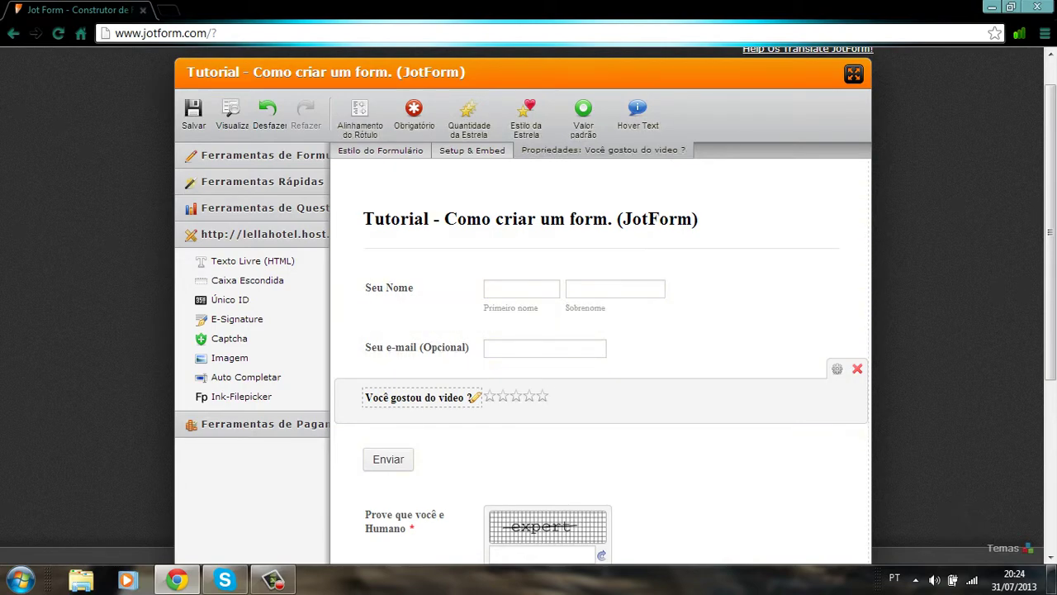
{"action": "left_click", "coordinate": [413, 116]}
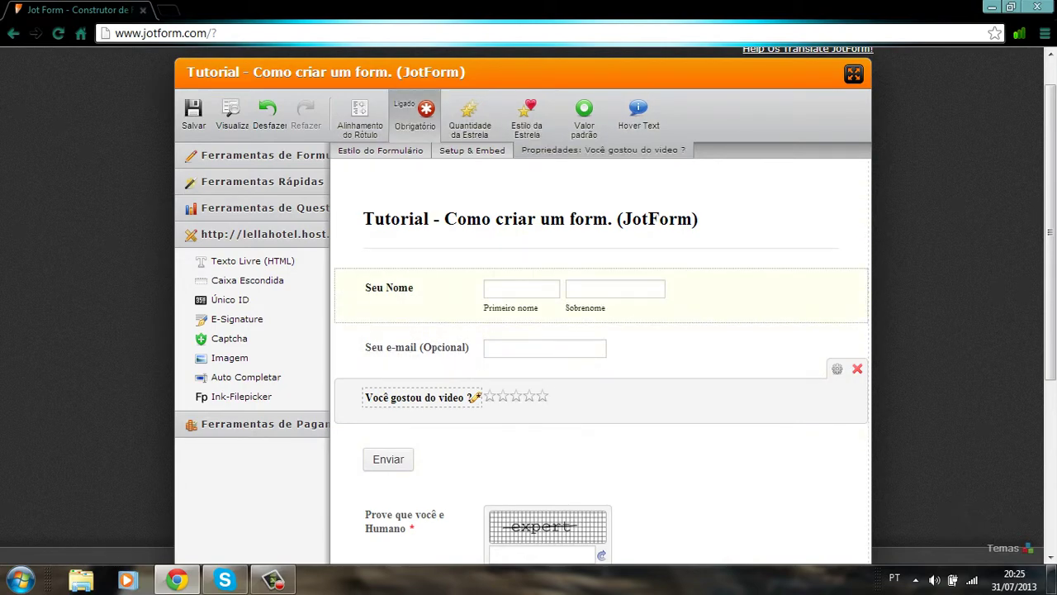
{"action": "left_click", "coordinate": [462, 294]}
{"action": "left_click", "coordinate": [414, 114]}
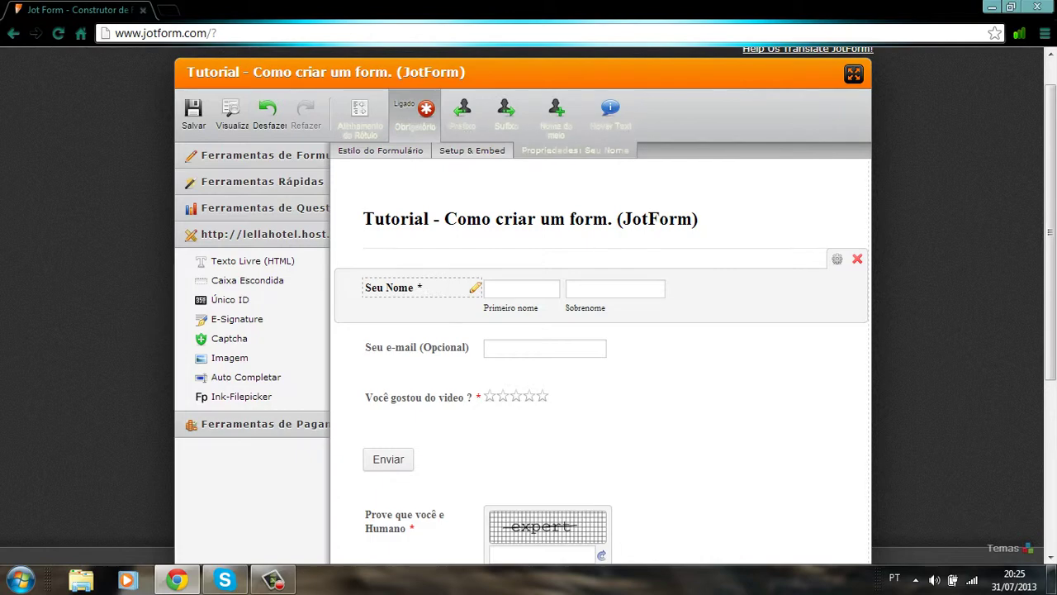
Move the Enviar button below the captcha at the end of the form.
{"action": "left_click_drag", "start_coordinate": [462, 459], "coordinate": [463, 549]}
{"action": "scroll", "coordinate": [601, 355], "scroll_direction": "down", "scroll_amount": 1}
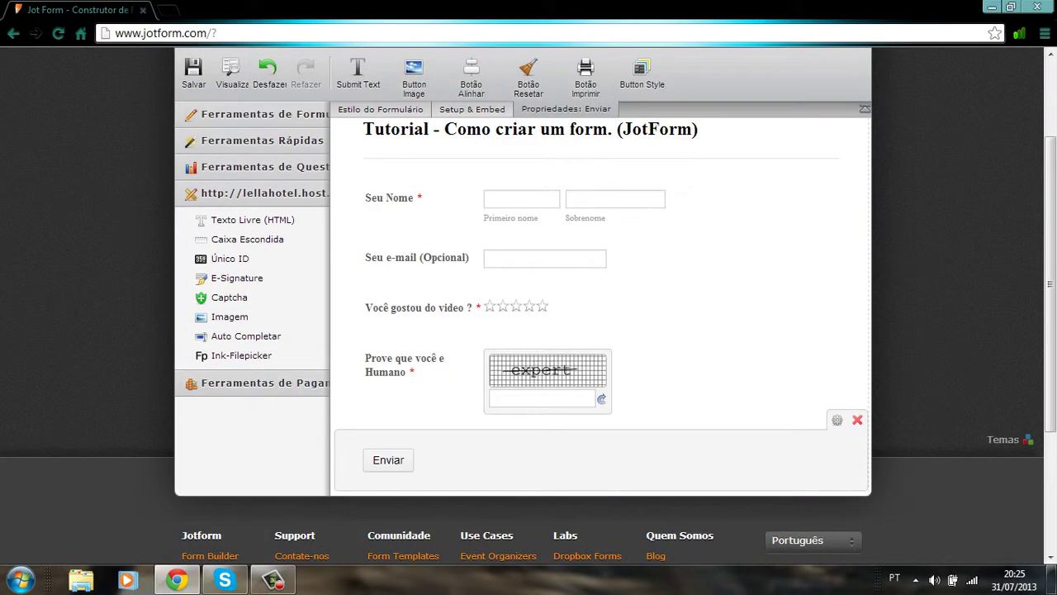
Examine the quick, payment, widget and survey field categories for another field to add.
{"action": "left_click", "coordinate": [261, 140]}
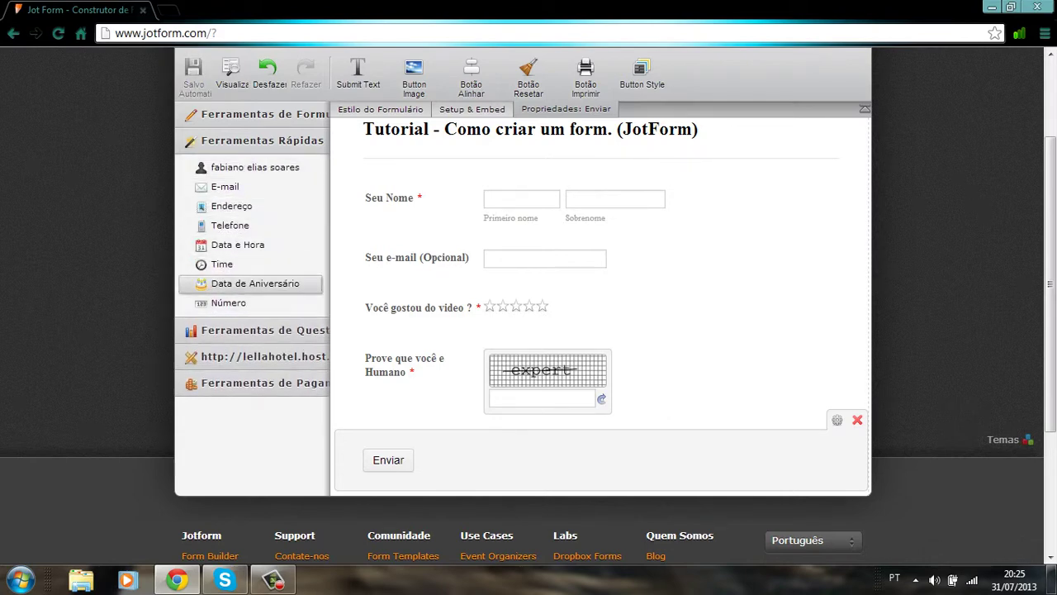
{"action": "left_click", "coordinate": [264, 383]}
{"action": "scroll", "coordinate": [248, 345], "scroll_direction": "down", "scroll_amount": 2}
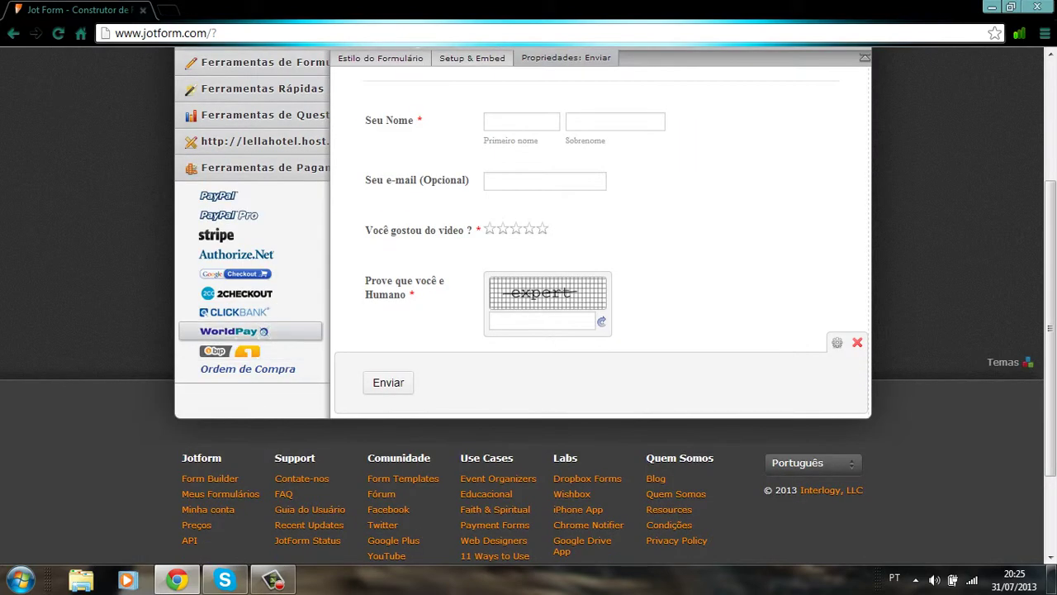
{"action": "scroll", "coordinate": [248, 266], "scroll_direction": "up", "scroll_amount": 2}
{"action": "left_click", "coordinate": [256, 193]}
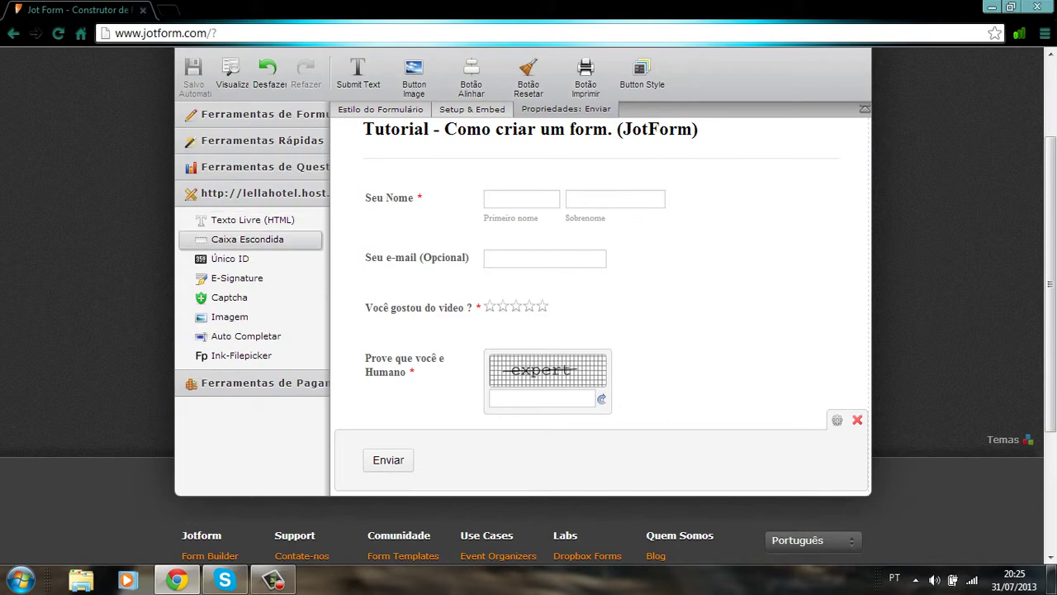
{"action": "left_click", "coordinate": [256, 166]}
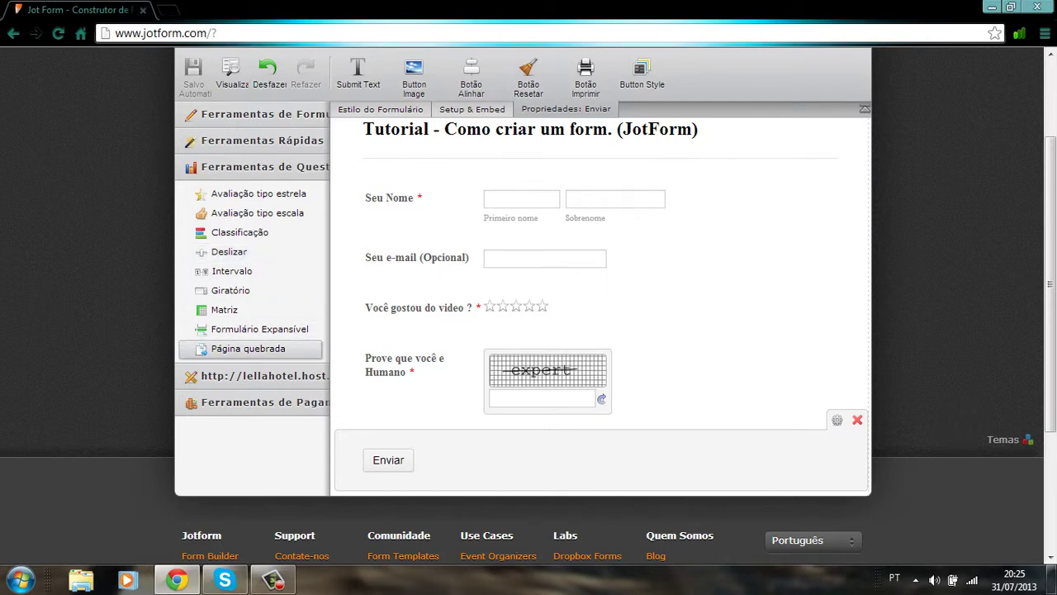
{"action": "left_click", "coordinate": [263, 140]}
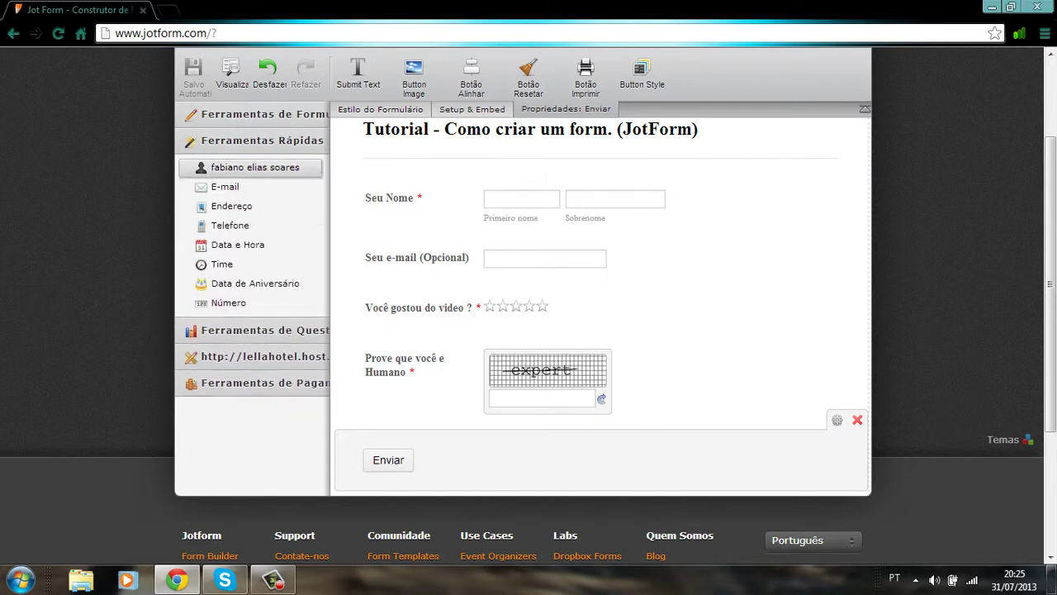
Add a checkbox field below the video rating and label it "Qual RedSocial você mais usa".
{"action": "left_click", "coordinate": [263, 113]}
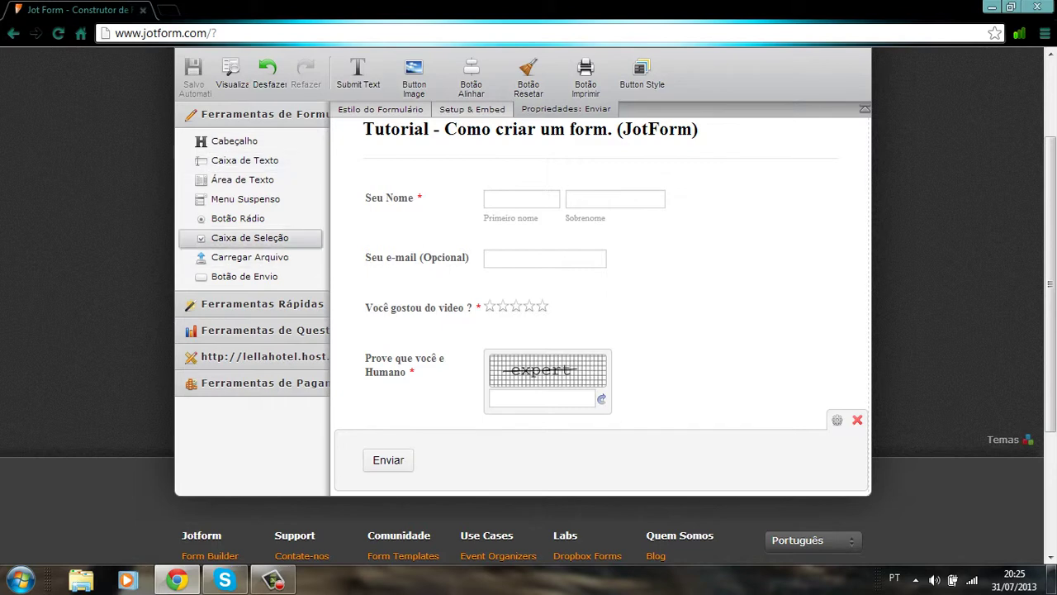
{"action": "left_click_drag", "start_coordinate": [249, 237], "coordinate": [340, 329]}
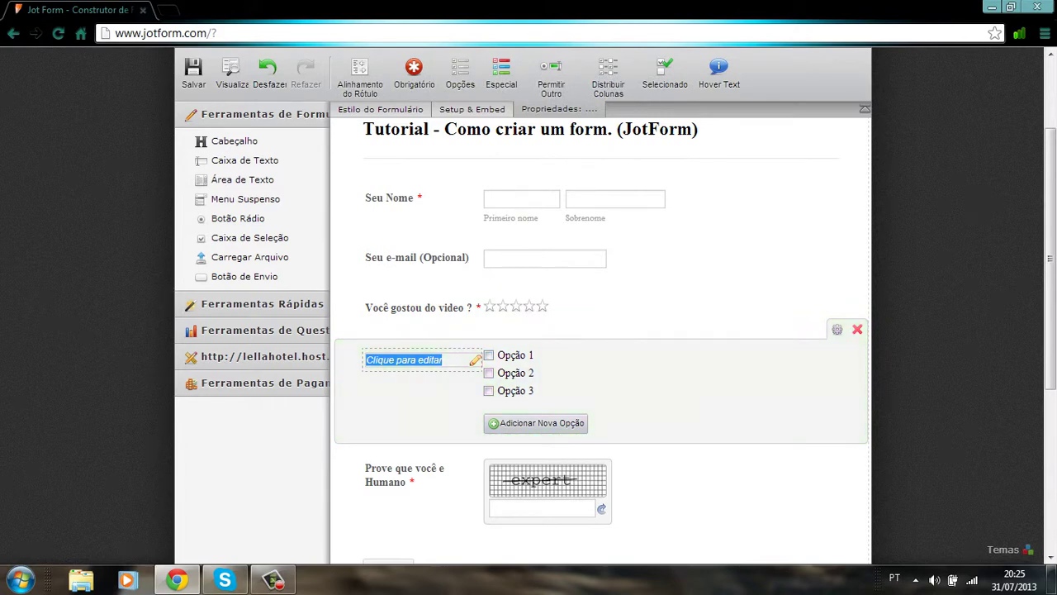
{"action": "key", "text": "BackSpace"}
{"action": "type", "text": "Qu"}
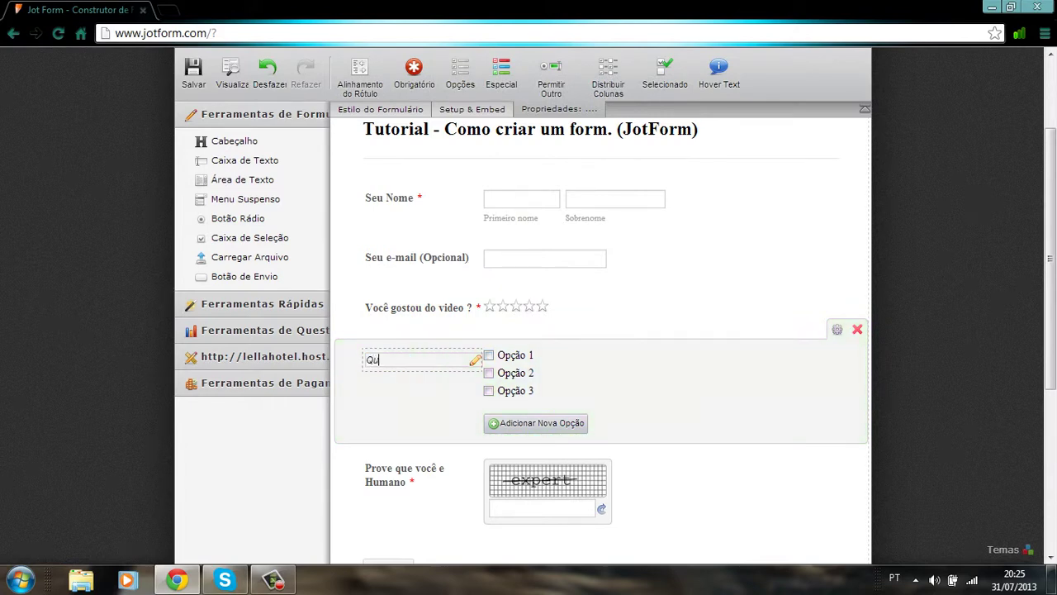
{"action": "type", "text": "al RedSocial você ma"}
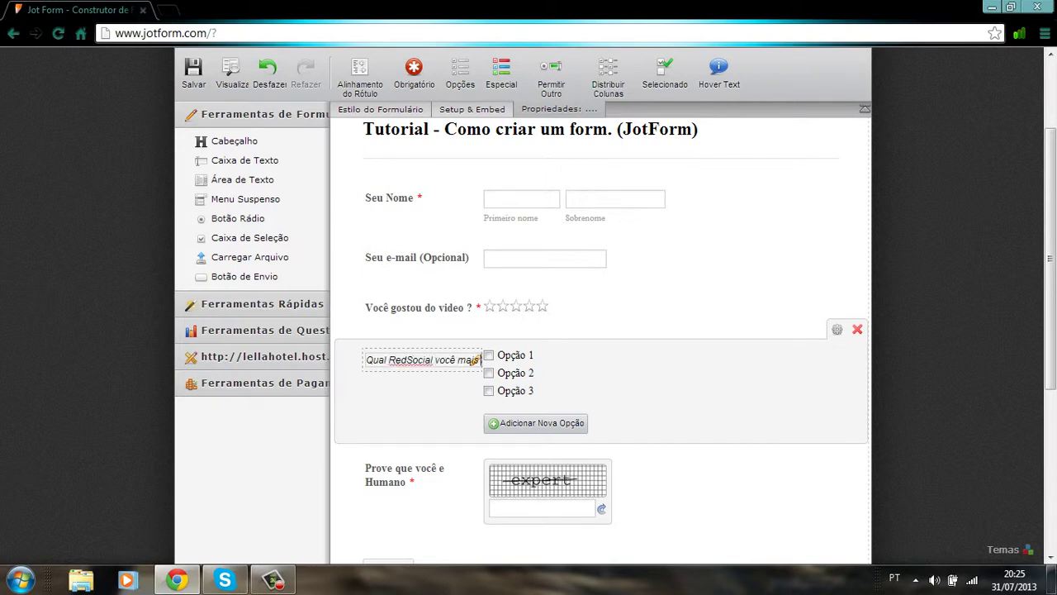
{"action": "type", "text": "is usa"}
{"action": "key", "text": "Return"}
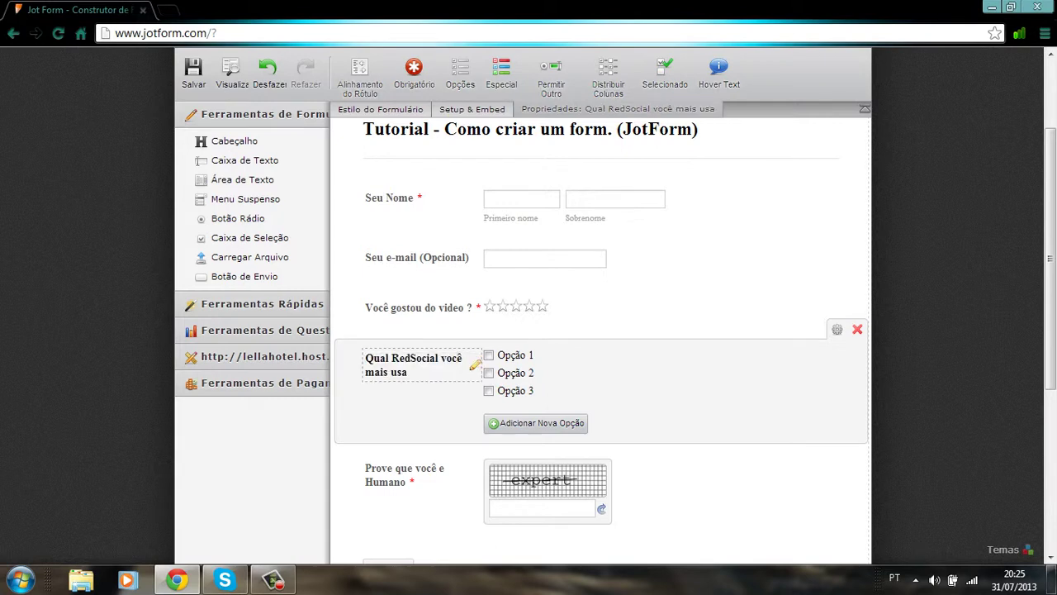
Name the three options of the social network question Instagram, Facebook and Twitter.
{"action": "left_click", "coordinate": [515, 355]}
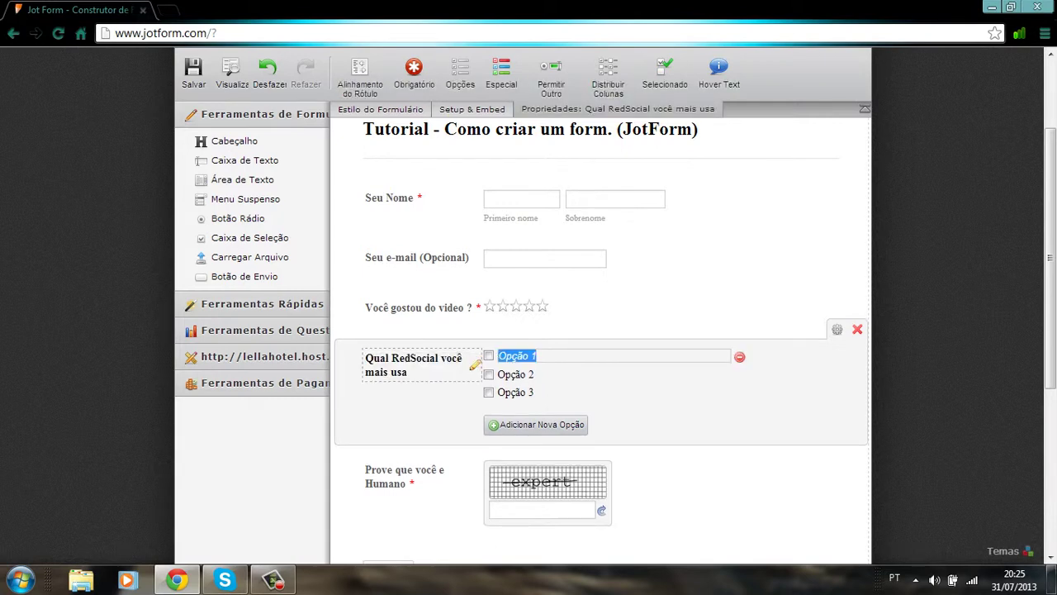
{"action": "key", "text": "BackSpace"}
{"action": "type", "text": "Instagram"}
{"action": "key", "text": "Tab"}
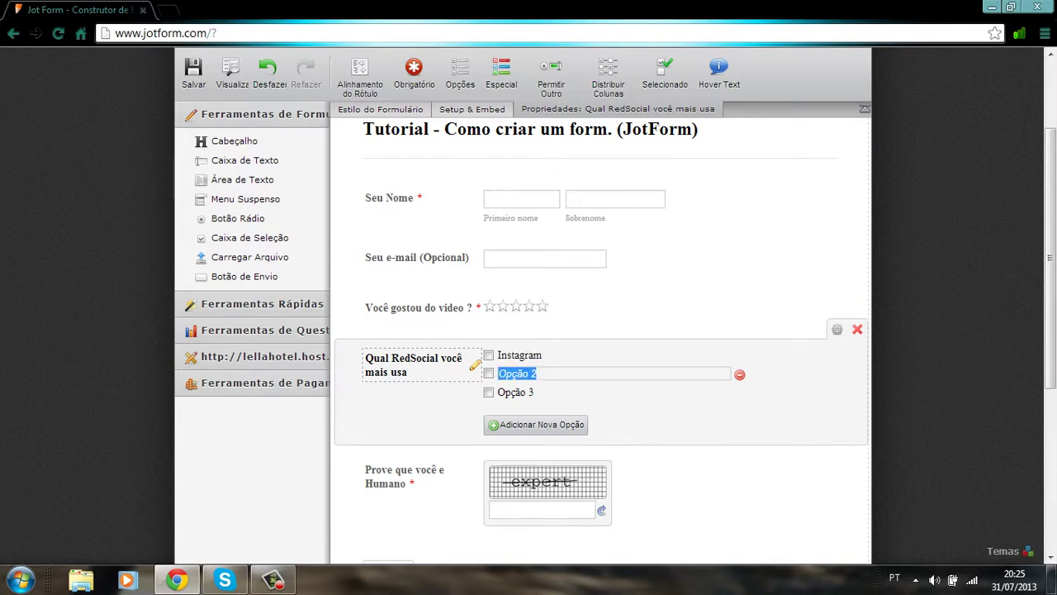
{"action": "key", "text": "BackSpace"}
{"action": "type", "text": "Facebook"}
{"action": "key", "text": "Return"}
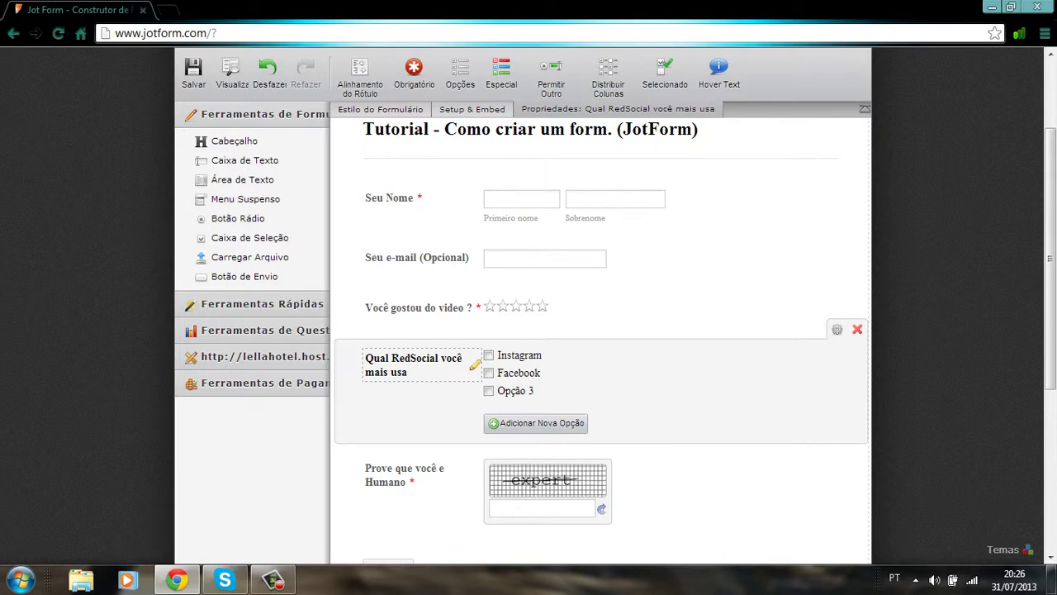
{"action": "left_click", "coordinate": [515, 391]}
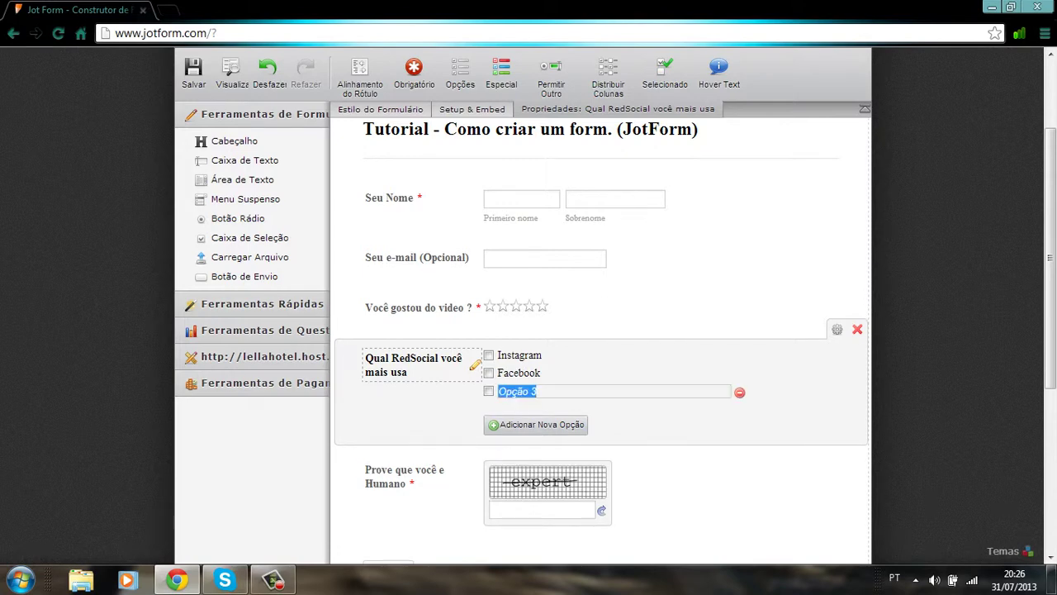
{"action": "type", "text": "Twitter"}
{"action": "key", "text": "Return"}
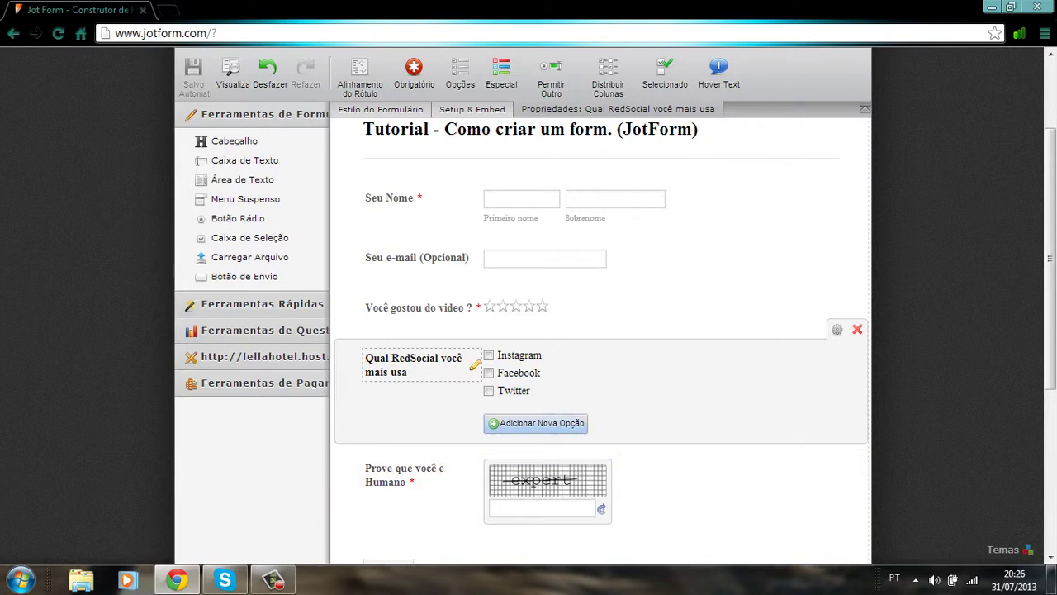
Correct the checkbox question's label to "Qual Rede Social você mais usa".
{"action": "scroll", "coordinate": [535, 423], "scroll_direction": "down", "scroll_amount": 1}
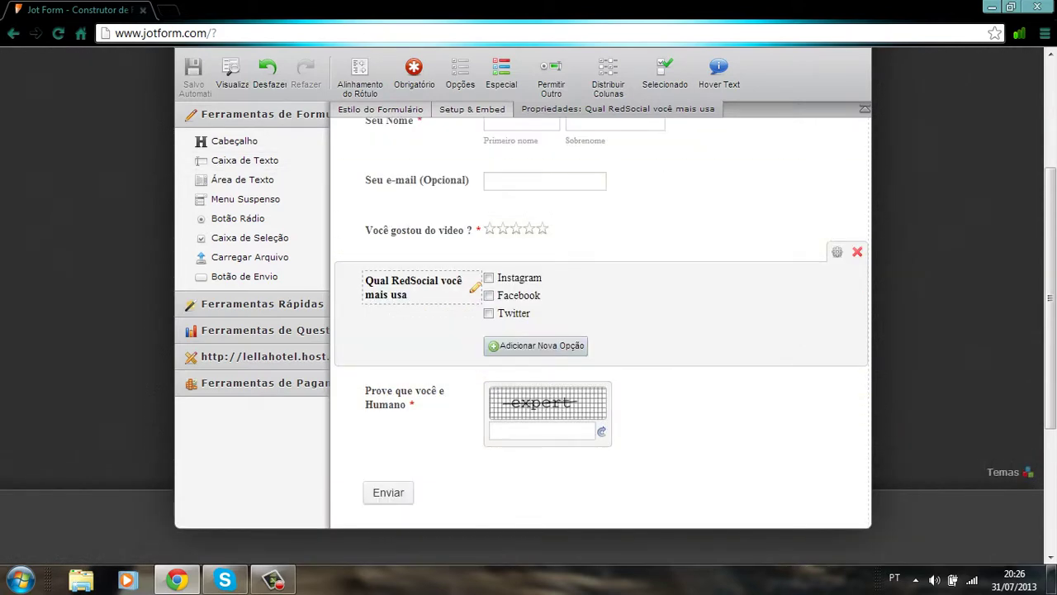
{"action": "left_click", "coordinate": [472, 288]}
{"action": "left_click", "coordinate": [421, 282]}
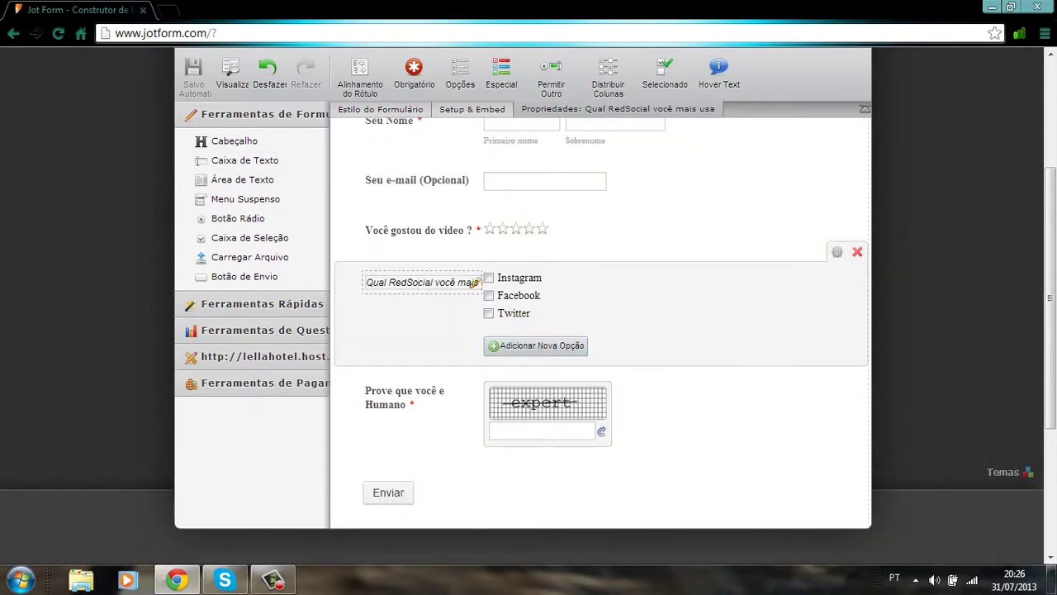
{"action": "key", "text": "BackSpace"}
{"action": "type", "text": "e S"}
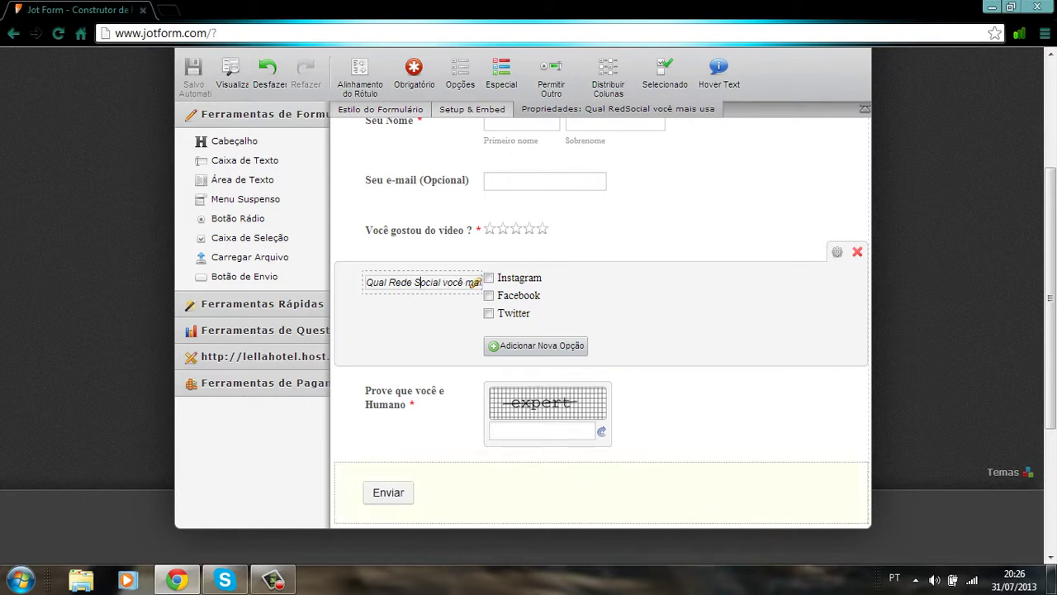
{"action": "left_click", "coordinate": [388, 492]}
Preview the form, copy its URL and open the published form in a new browser tab.
{"action": "scroll", "coordinate": [463, 463], "scroll_direction": "up", "scroll_amount": 2}
{"action": "scroll", "coordinate": [529, 331], "scroll_direction": "up", "scroll_amount": 2}
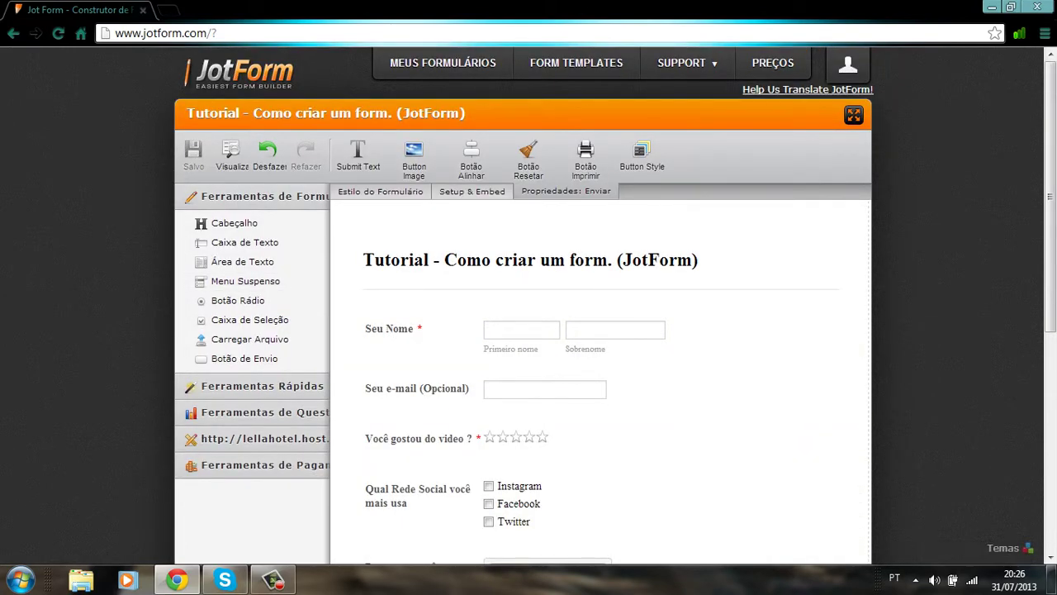
{"action": "left_click", "coordinate": [231, 153]}
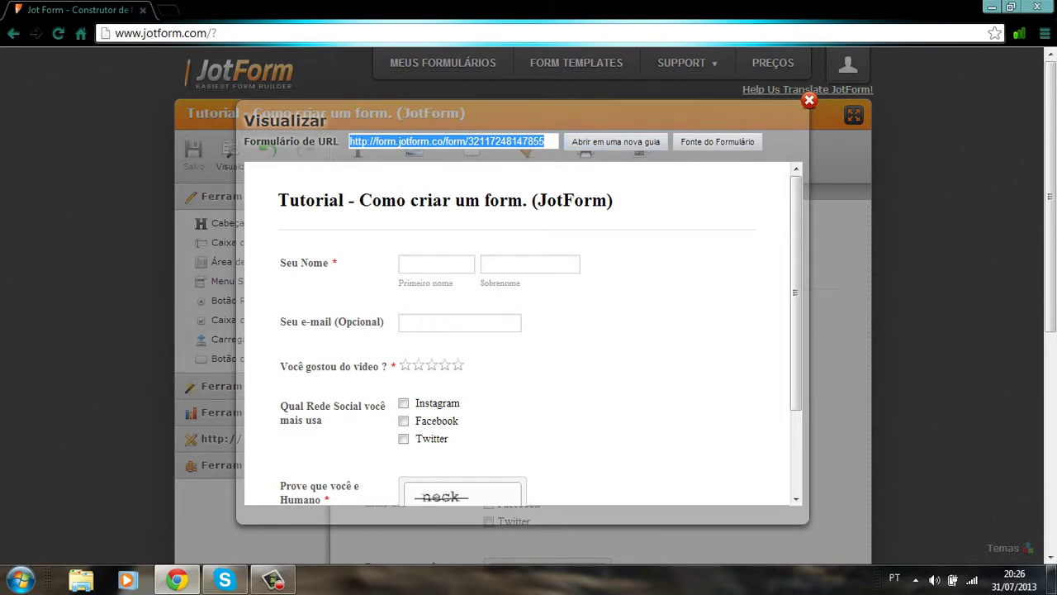
{"action": "key", "text": "ctrl+c"}
{"action": "key", "text": "Escape"}
{"action": "key", "text": "ctrl+t"}
{"action": "key", "text": "ctrl+v"}
{"action": "key", "text": "Return"}
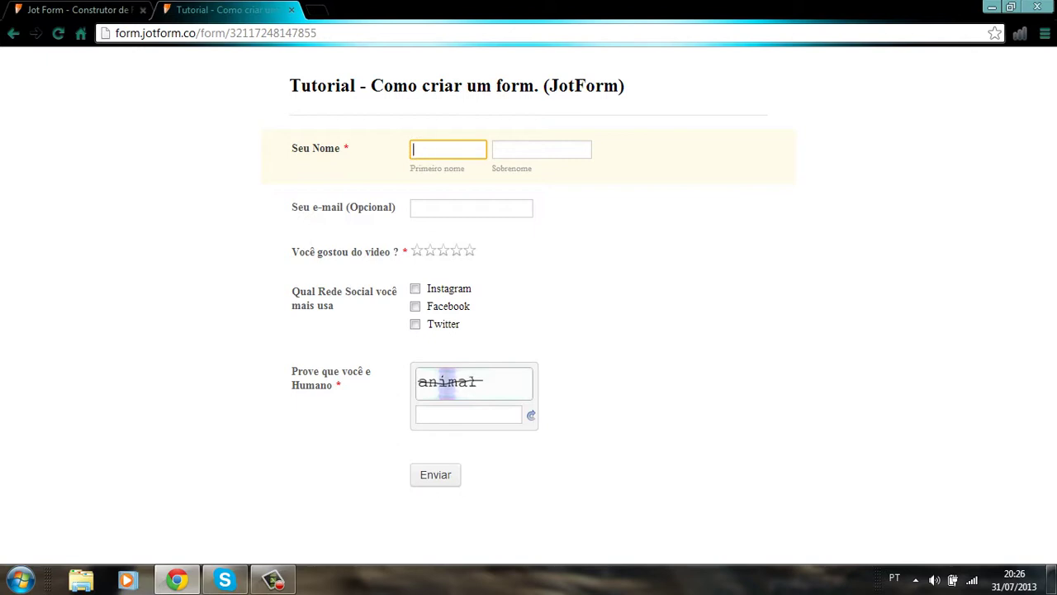
Enter a test first name and surname in the published form, leaving the optional e-mail blank.
{"action": "type", "text": "OL"}
{"action": "key", "text": "Tab"}
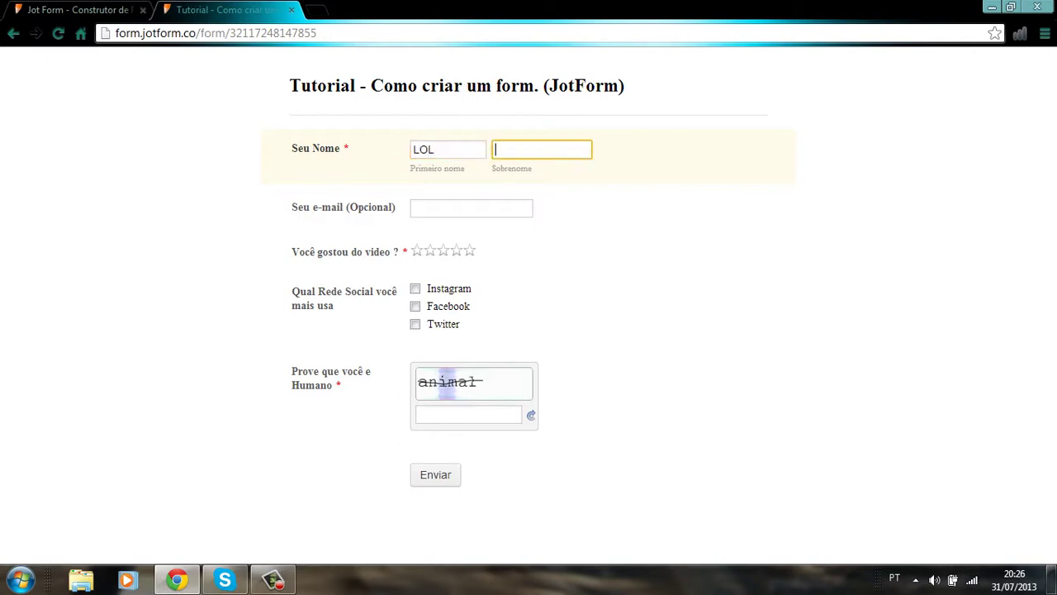
{"action": "type", "text": "L"}
{"action": "key", "text": "BackSpace"}
{"action": "type", "text": "Bisteca"}
{"action": "key", "text": "Tab"}
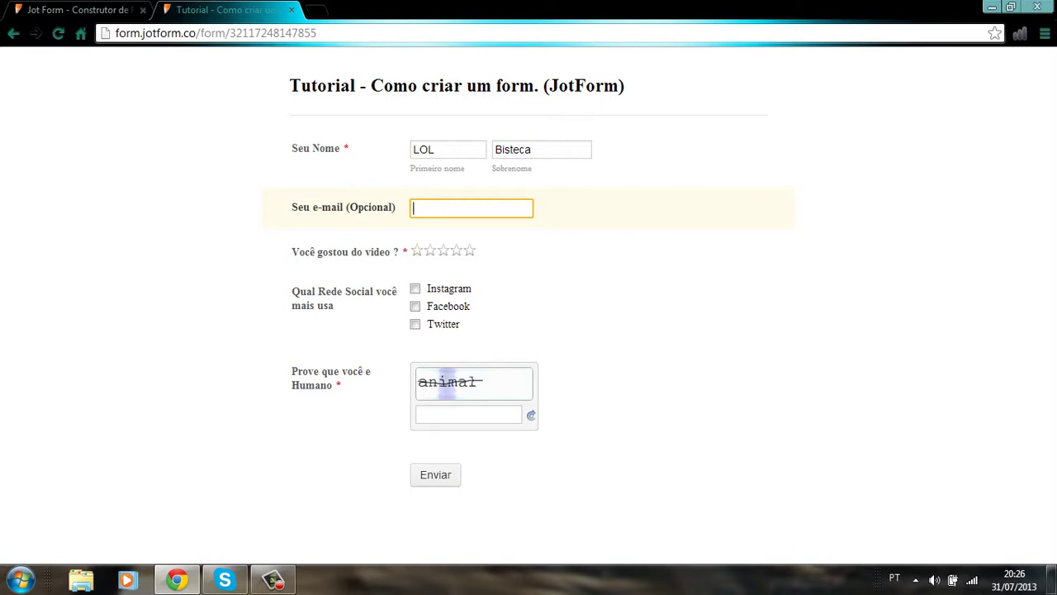
Complete the form with five stars, Twitter and the captcha word, submit it and return to the form builder.
{"action": "left_click", "coordinate": [469, 251]}
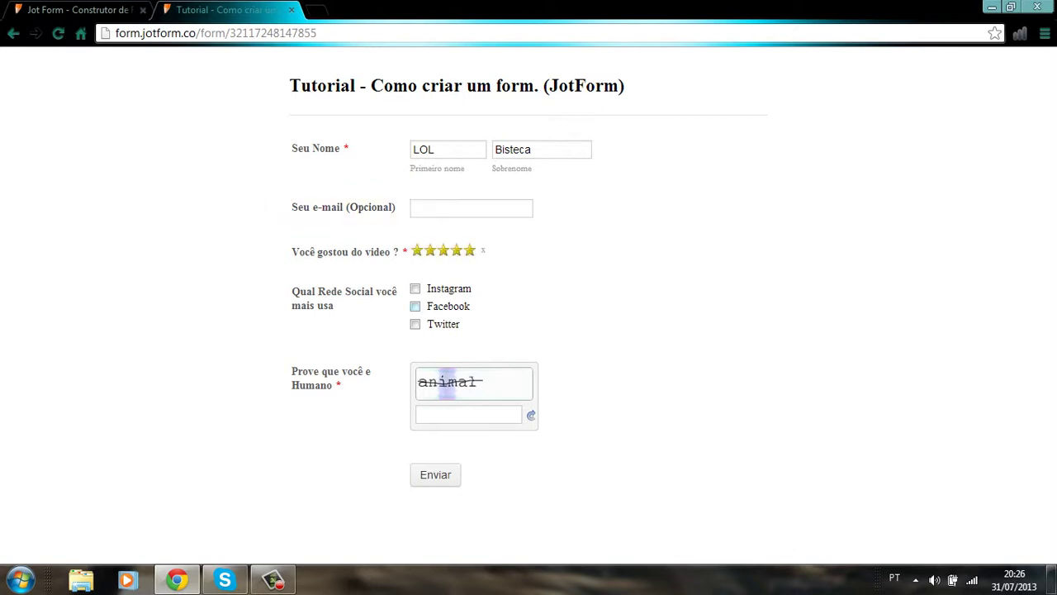
{"action": "left_click", "coordinate": [414, 324]}
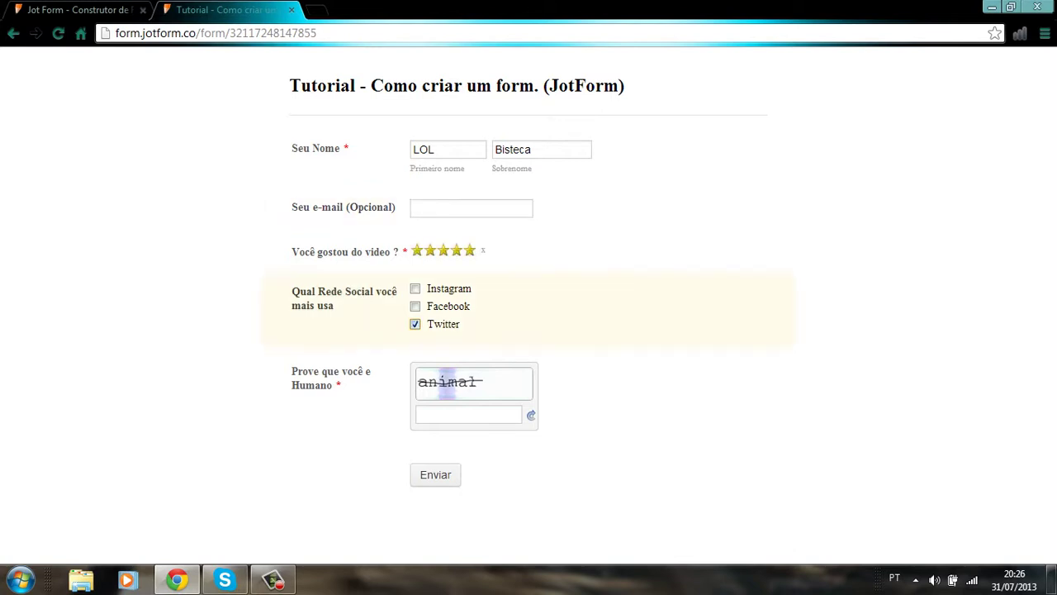
{"action": "left_click", "coordinate": [468, 414]}
{"action": "type", "text": "animal"}
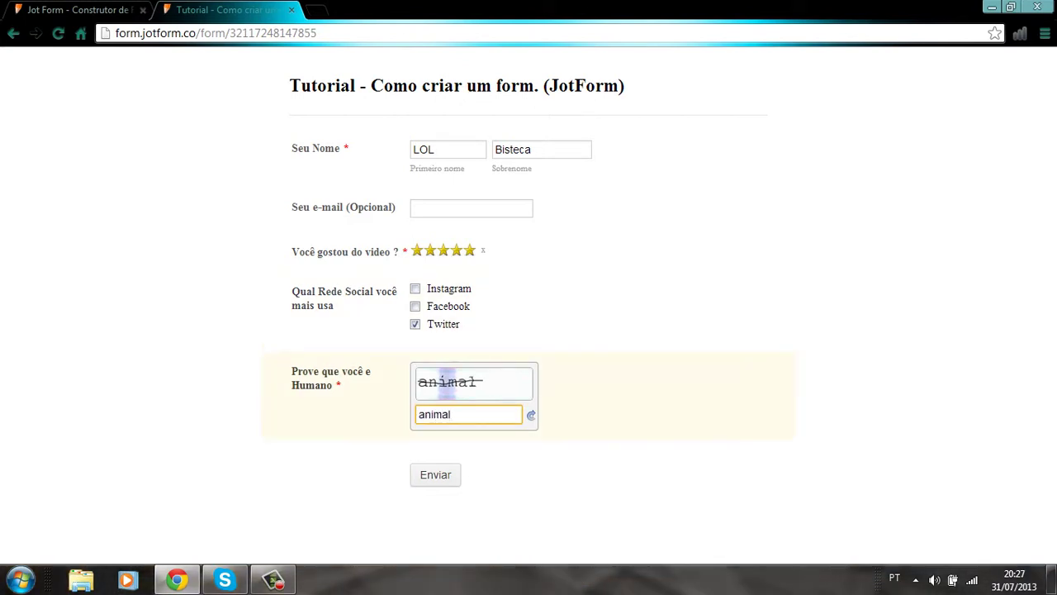
{"action": "key", "text": "Return"}
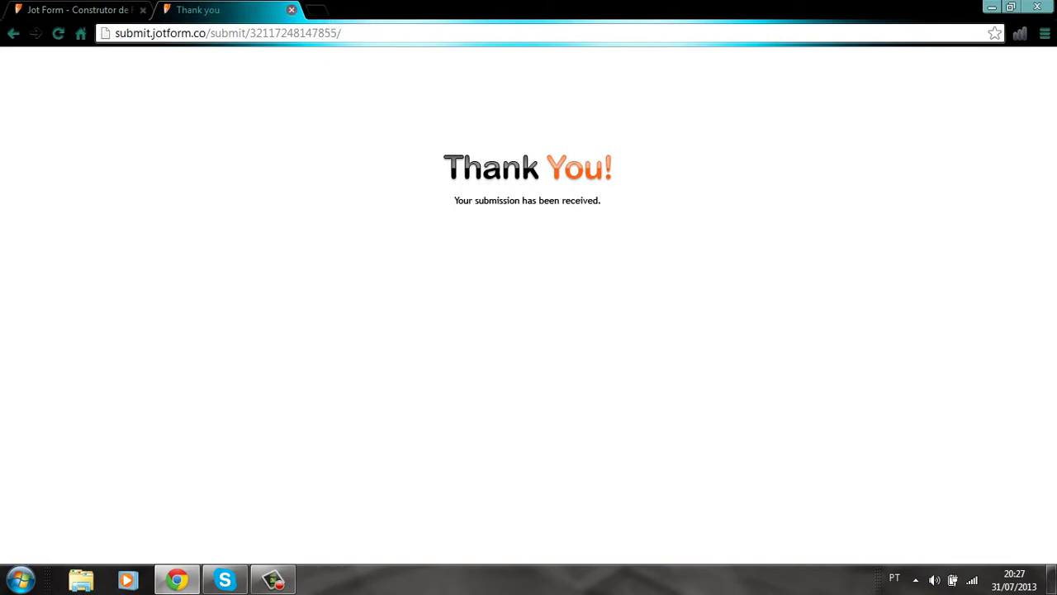
{"action": "left_click", "coordinate": [291, 10]}
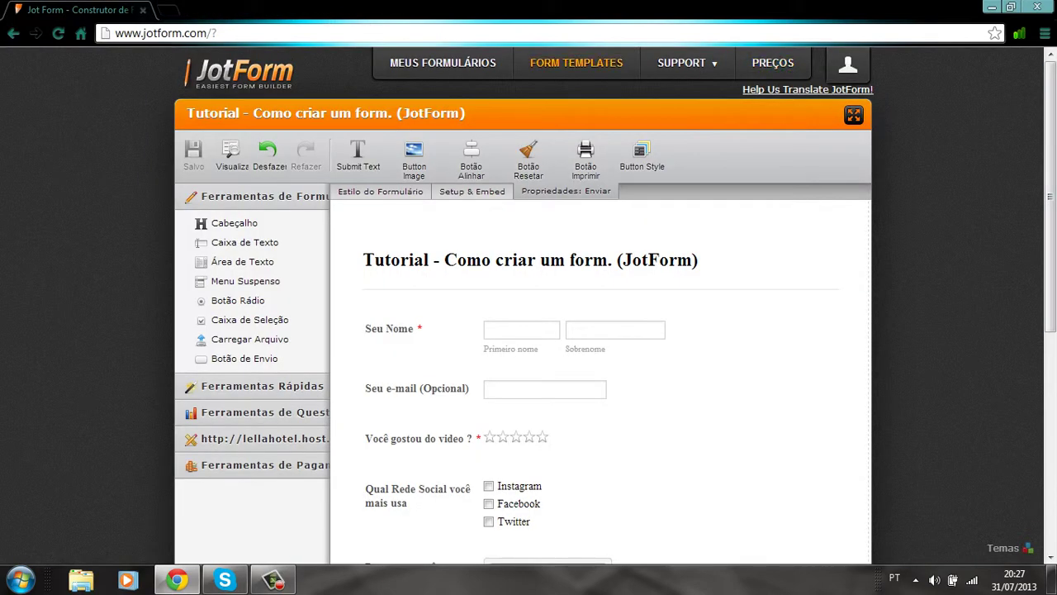
Browse the gallery of ready-made form templates.
{"action": "left_click", "coordinate": [575, 62]}
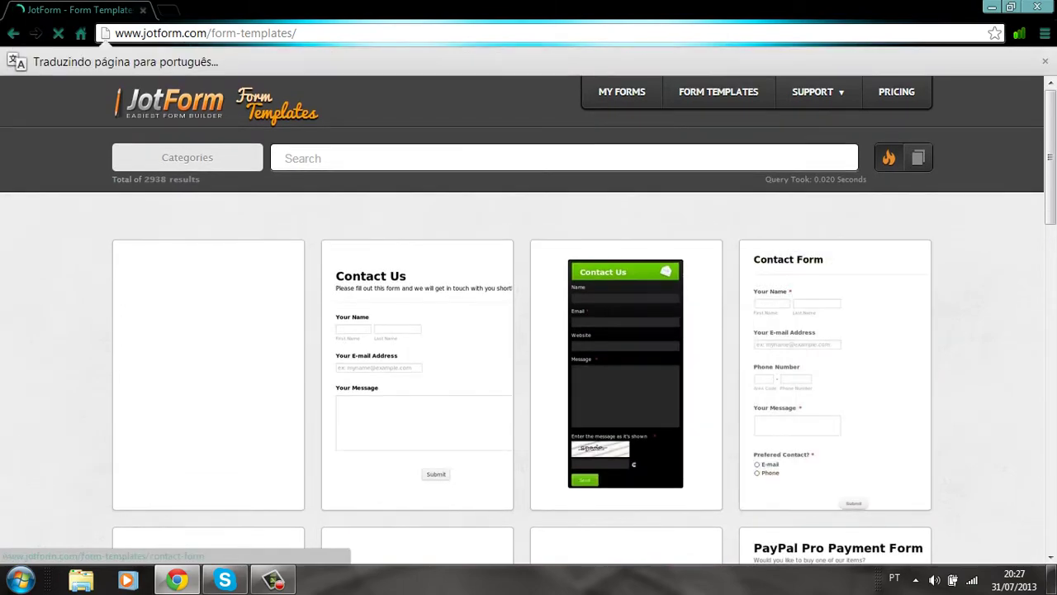
{"action": "scroll", "coordinate": [625, 330], "scroll_direction": "down", "scroll_amount": 4}
{"action": "scroll", "coordinate": [625, 330], "scroll_direction": "down", "scroll_amount": 3}
{"action": "scroll", "coordinate": [625, 330], "scroll_direction": "up", "scroll_amount": 7}
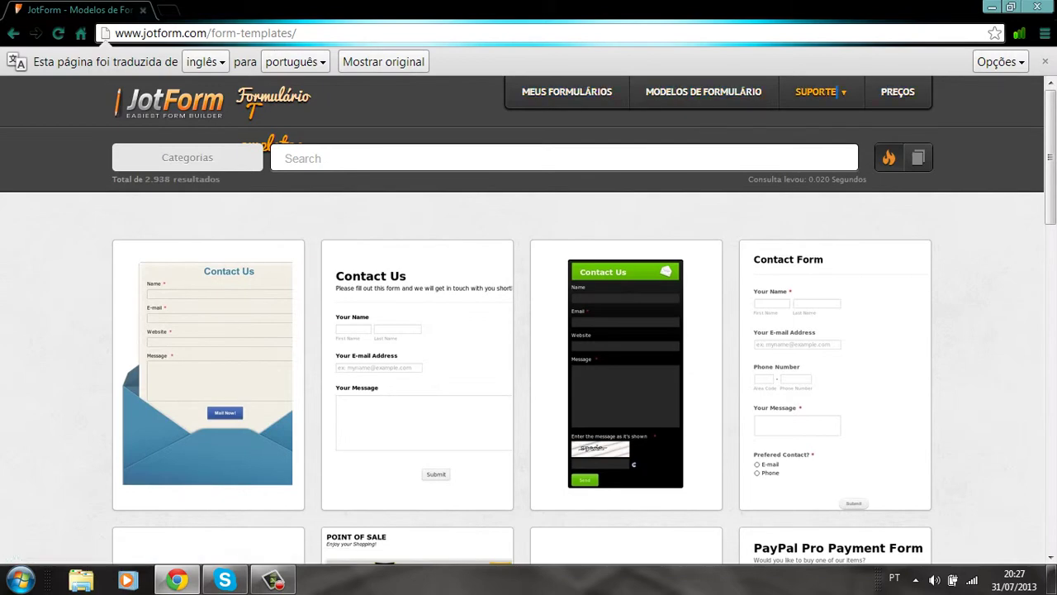
Go to the list of own forms, view the tutorial form in its preview window and close it.
{"action": "left_click", "coordinate": [567, 92]}
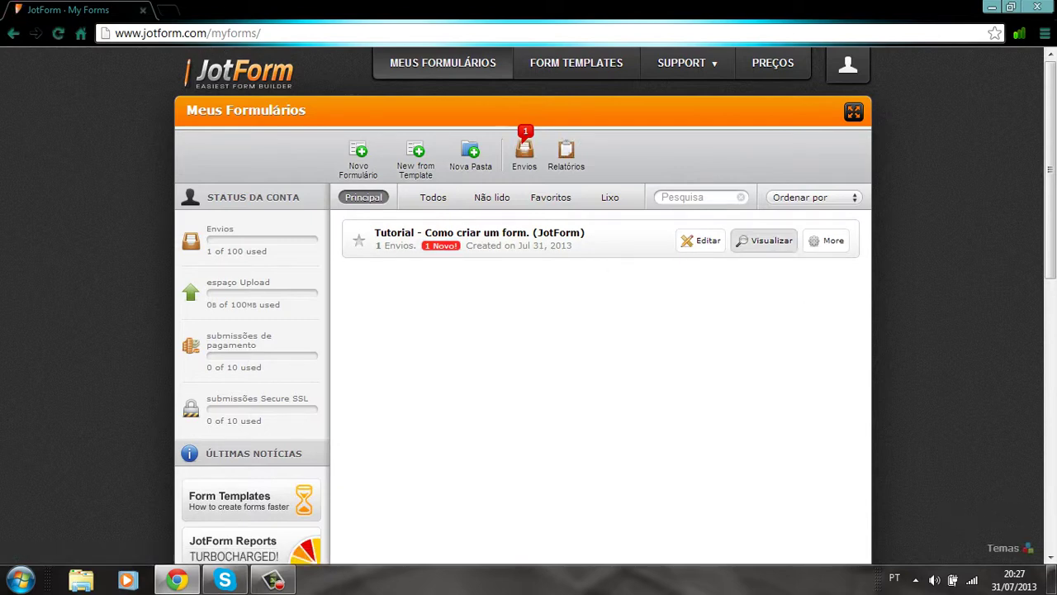
{"action": "left_click", "coordinate": [764, 240]}
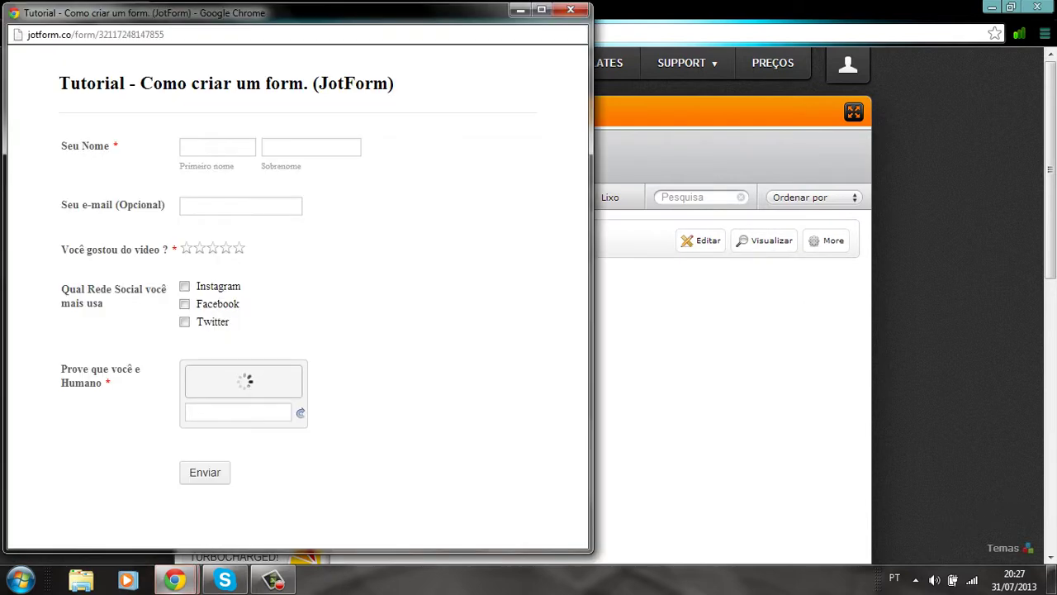
{"action": "left_click", "coordinate": [571, 9]}
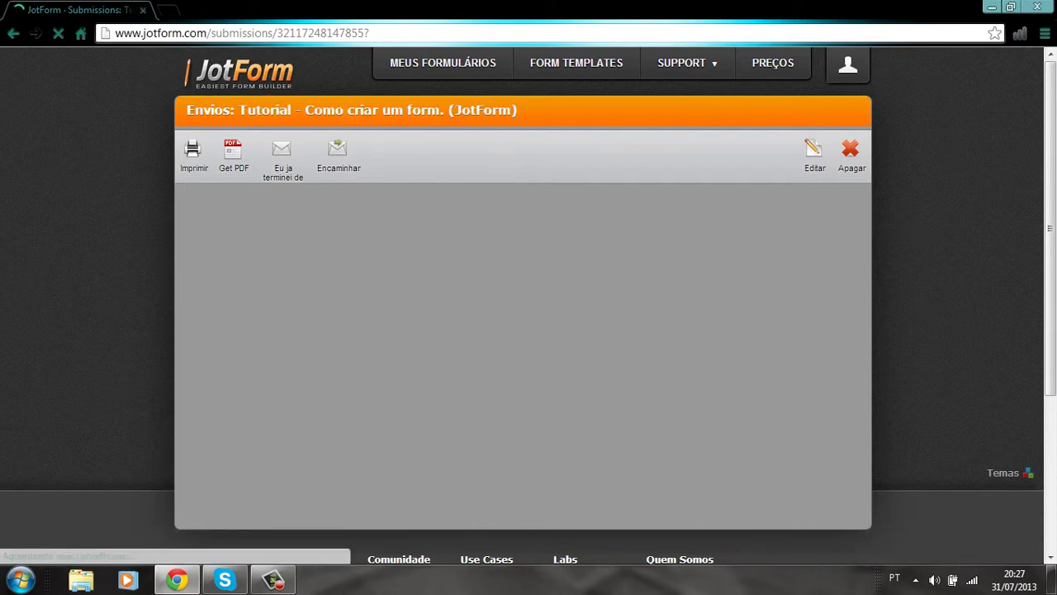
Examine the test submission's date, name, rating and social network answer, along with its row in the submissions table.
{"action": "scroll", "coordinate": [523, 330], "scroll_direction": "down", "scroll_amount": 1}
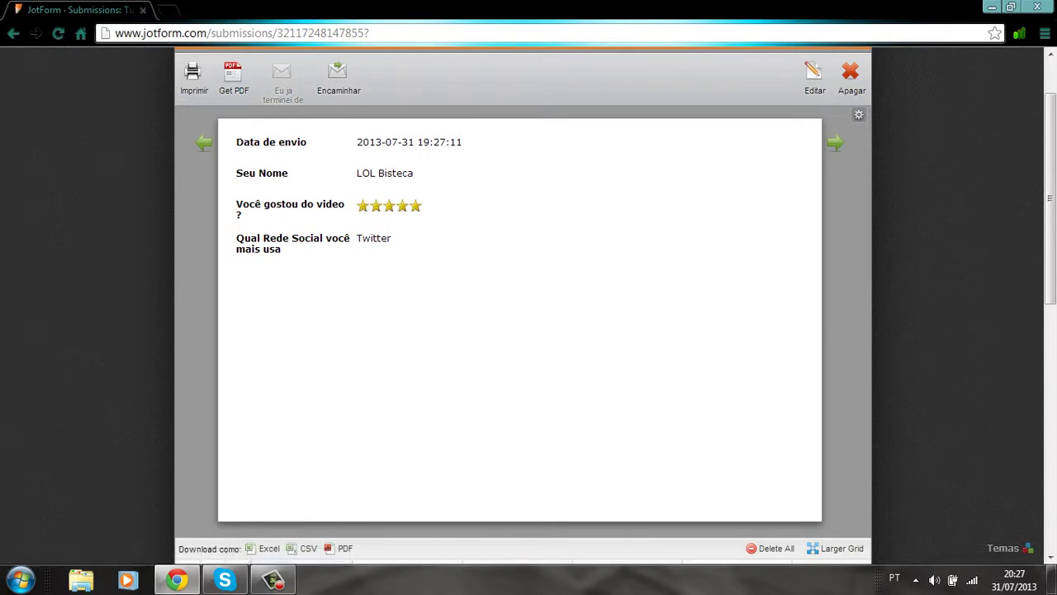
{"action": "left_click", "coordinate": [400, 142]}
{"action": "left_click_drag", "start_coordinate": [362, 238], "coordinate": [391, 239]}
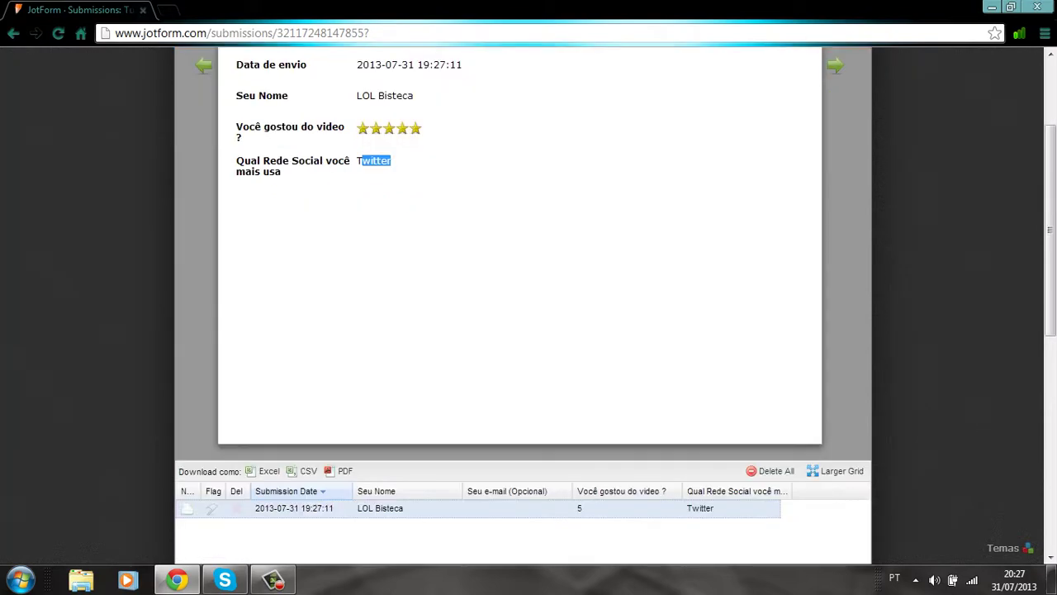
{"action": "scroll", "coordinate": [520, 248], "scroll_direction": "up", "scroll_amount": 1}
{"action": "scroll", "coordinate": [520, 297], "scroll_direction": "up", "scroll_amount": 2}
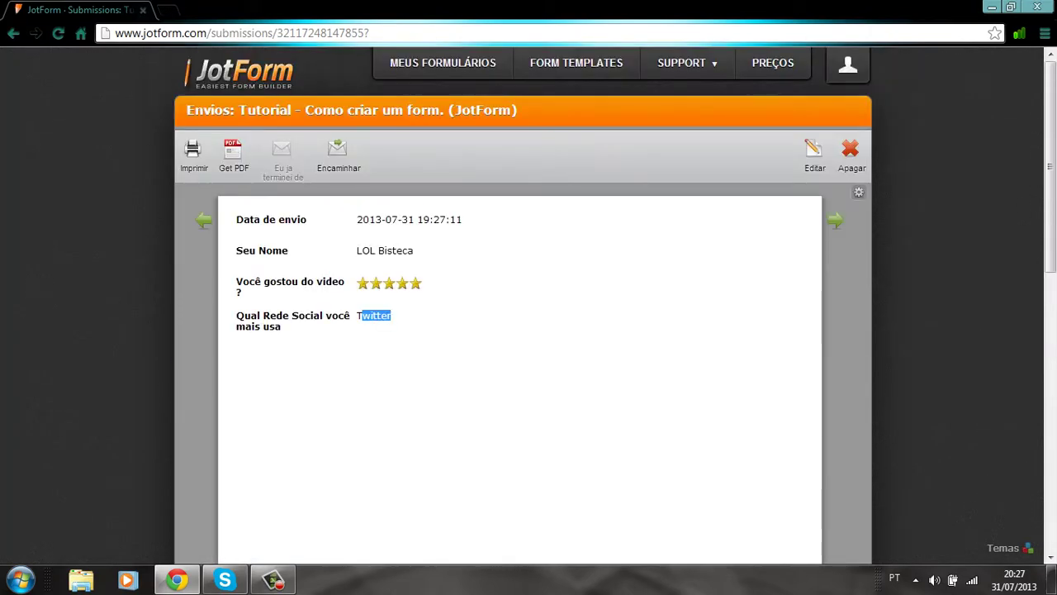